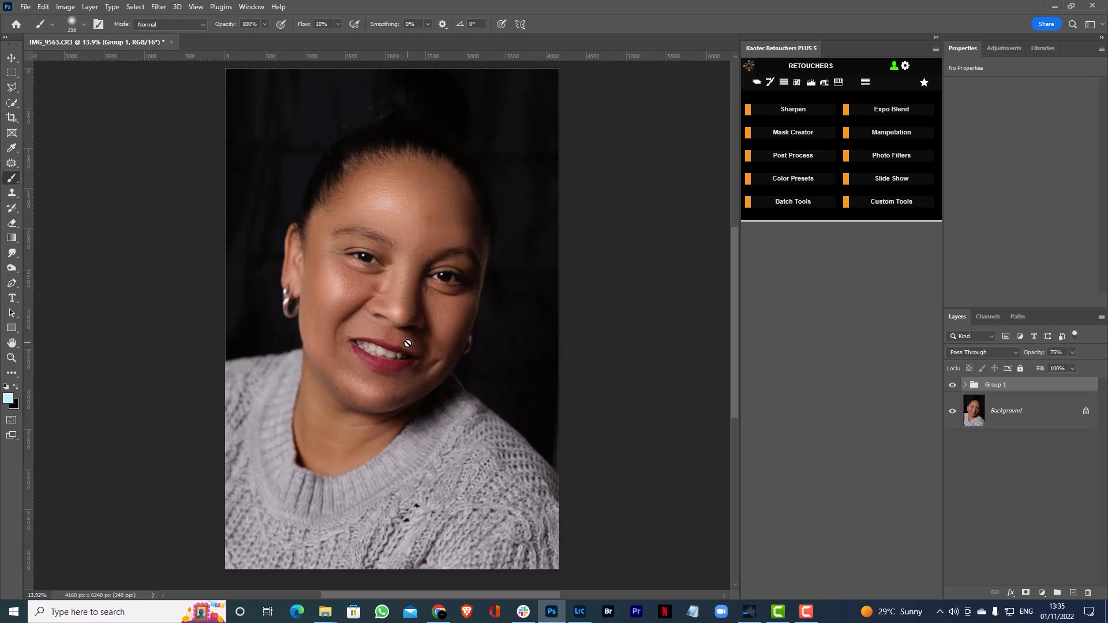
# Merge Group 1 into the Background layer
pyautogui.click(1022, 411)
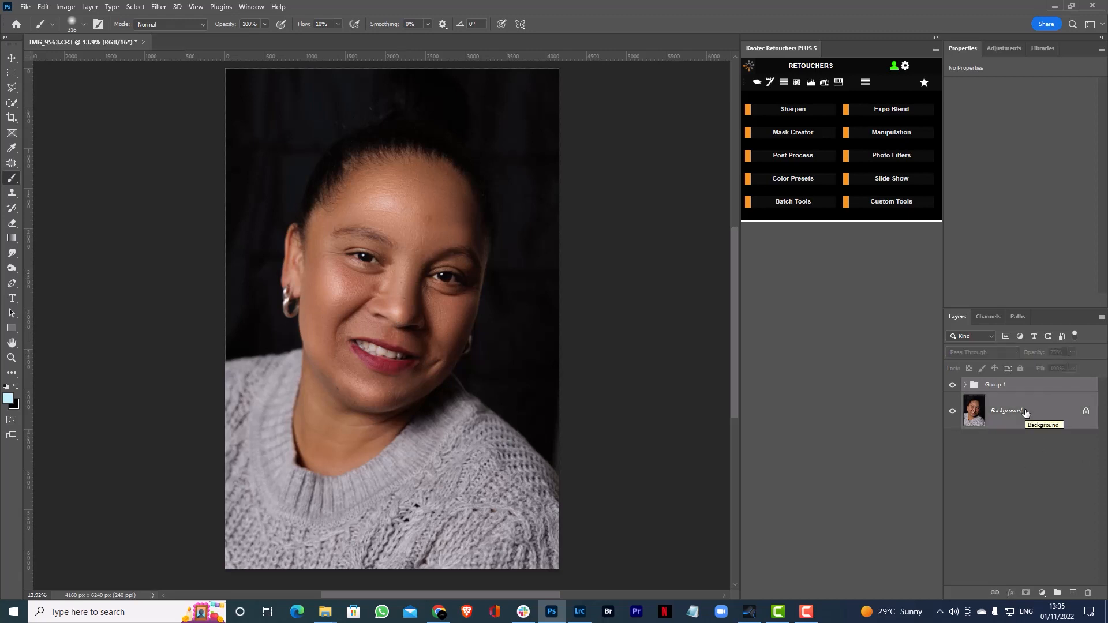
pyautogui.press('Delete')
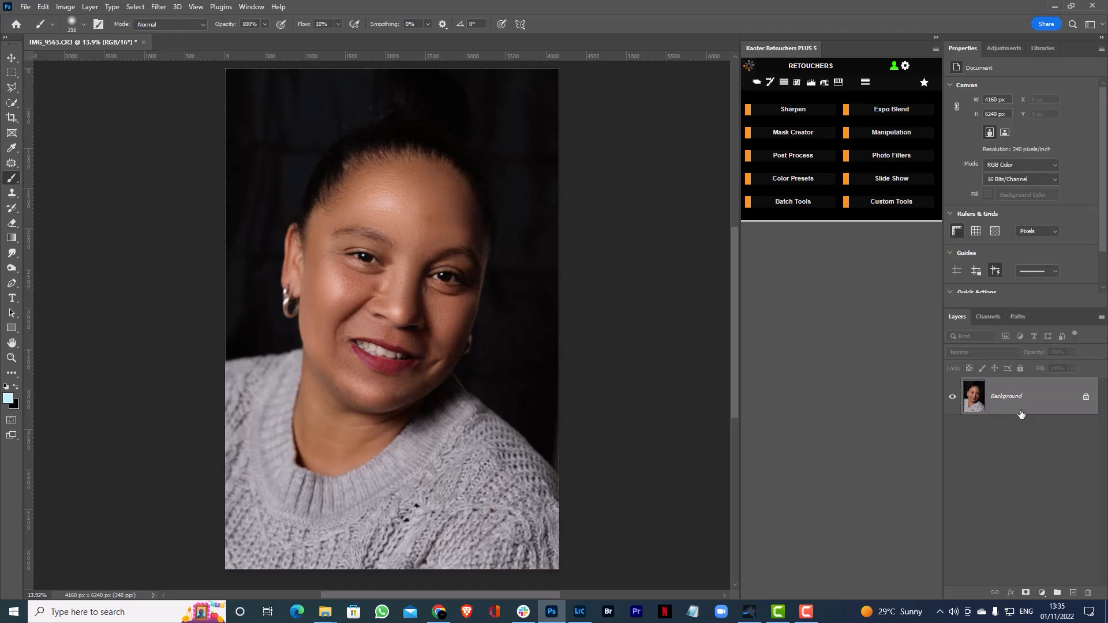
# Select the woman's teeth with the Quick Selection tool
pyautogui.moveTo(407, 304)
pyautogui.mouseDown()
pyautogui.moveTo(421, 302)
pyautogui.moveTo(409, 304)
pyautogui.moveTo(414, 286)
pyautogui.mouseUp()
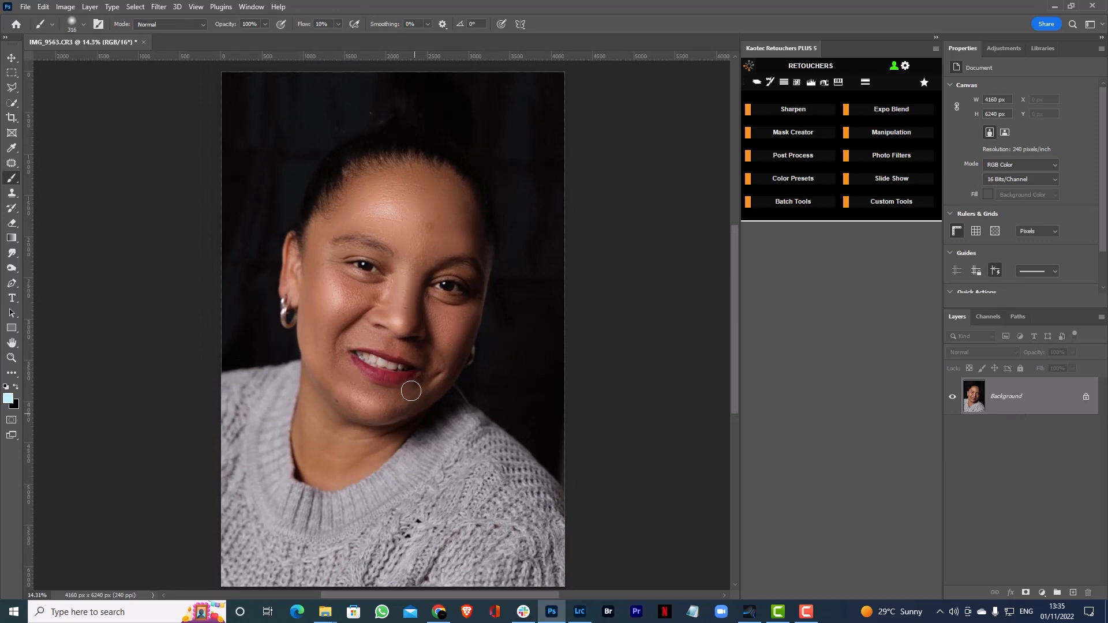
pyautogui.moveTo(388, 358); pyautogui.dragTo(467, 355)
pyautogui.moveTo(398, 391)
pyautogui.mouseDown()
pyautogui.moveTo(434, 358)
pyautogui.moveTo(420, 356)
pyautogui.moveTo(443, 356)
pyautogui.moveTo(409, 358)
pyautogui.moveTo(394, 380)
pyautogui.moveTo(395, 367)
pyautogui.moveTo(416, 363)
pyautogui.moveTo(312, 375)
pyautogui.mouseUp()
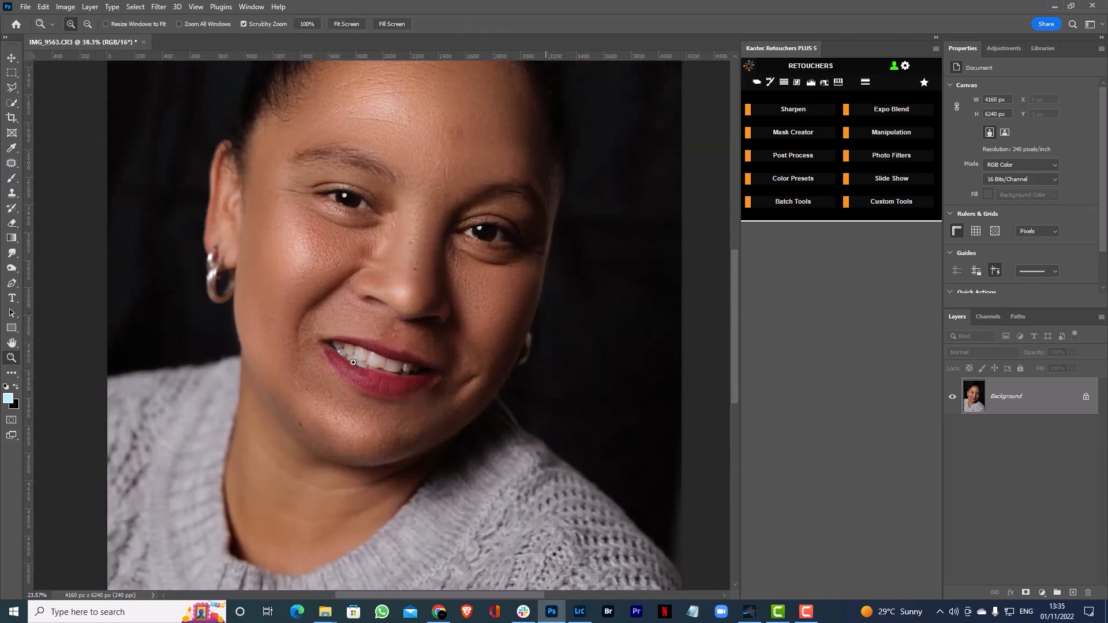
pyautogui.moveTo(398, 277); pyautogui.dragTo(398, 324)
pyautogui.moveTo(370, 407)
pyautogui.mouseDown()
pyautogui.moveTo(416, 416)
pyautogui.moveTo(393, 425)
pyautogui.moveTo(402, 414)
pyautogui.moveTo(379, 405)
pyautogui.mouseUp()
pyautogui.press('b')
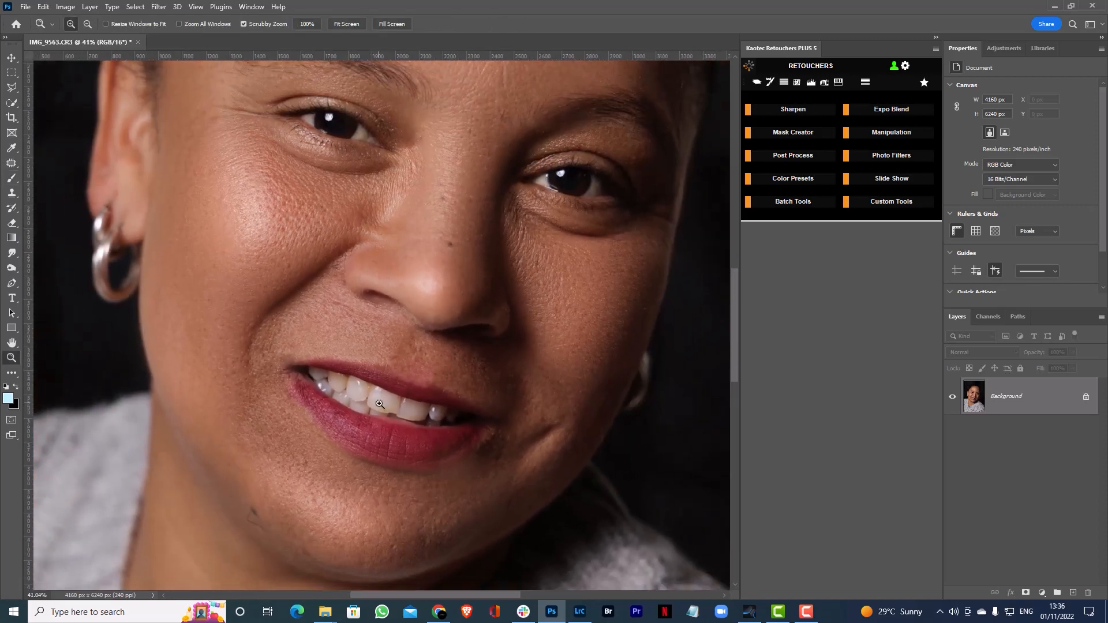
pyautogui.click(11, 103)
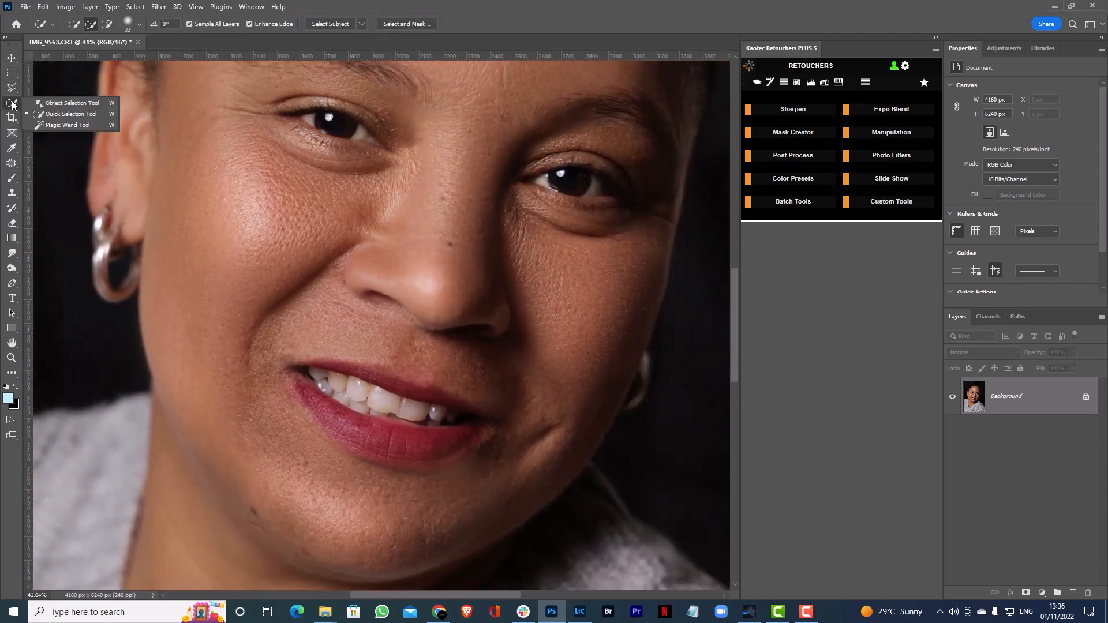
pyautogui.click(75, 113)
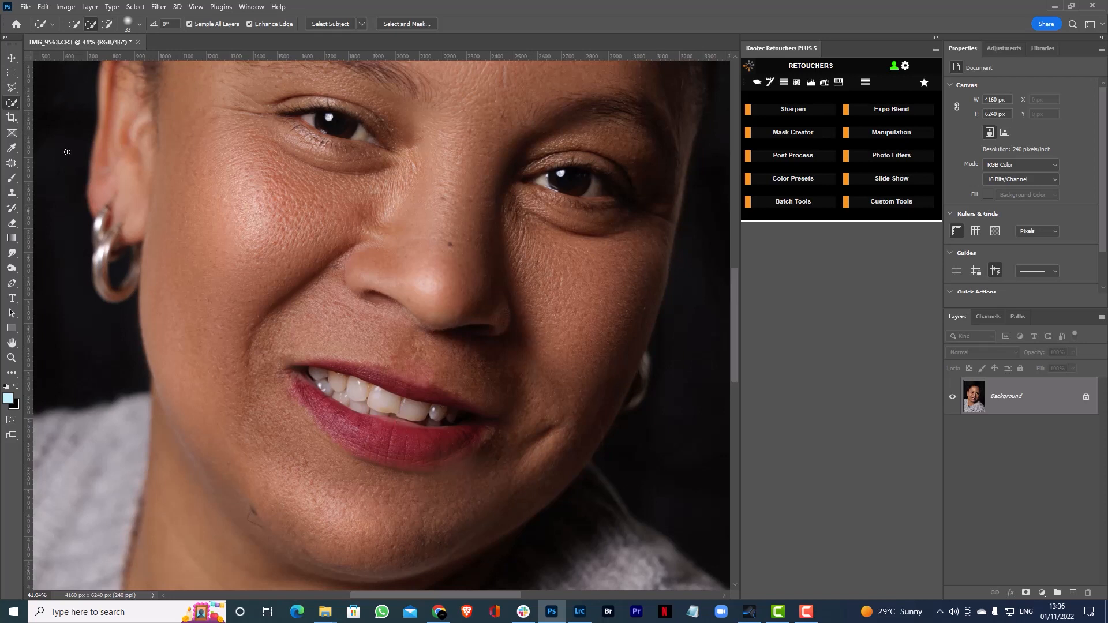
pyautogui.rightClick(11, 90)
pyautogui.click(12, 102)
pyautogui.rightClick(13, 104)
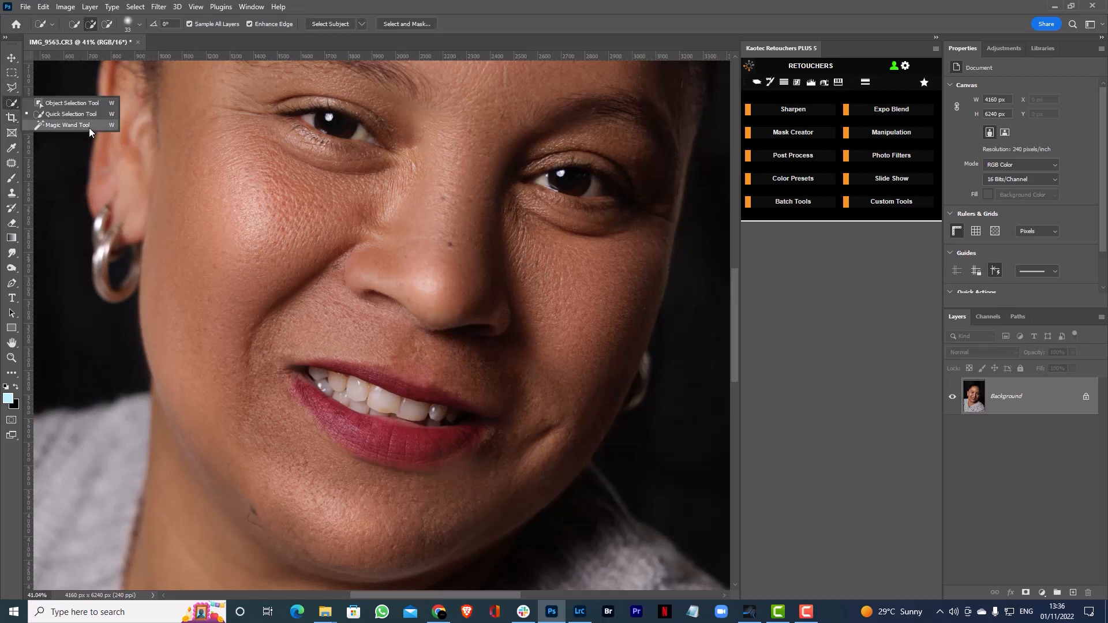
pyautogui.click(54, 114)
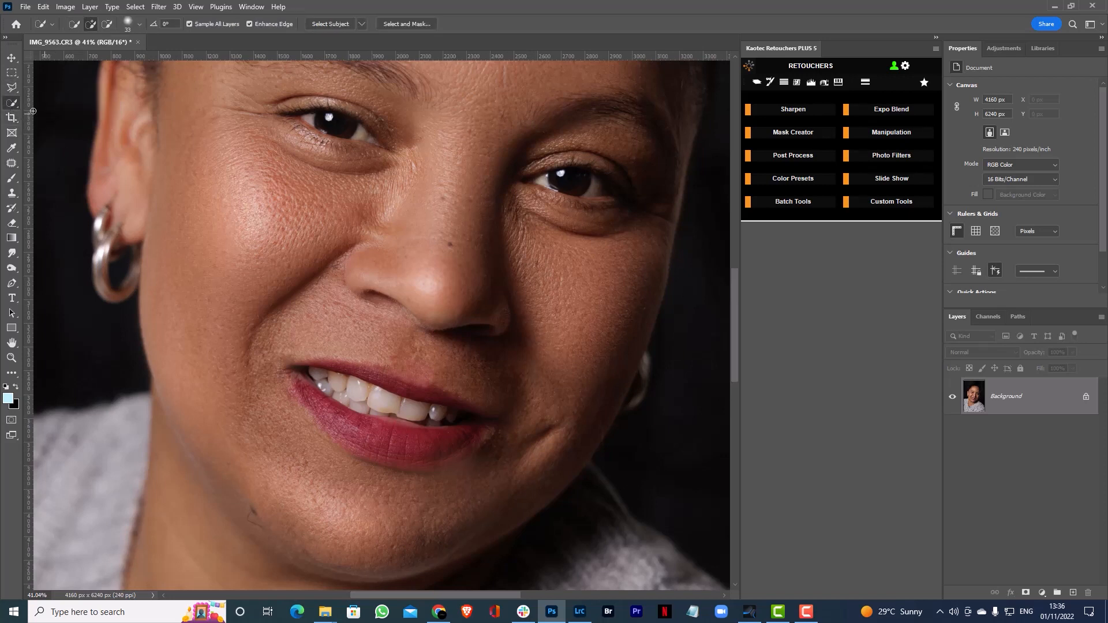
pyautogui.rightClick(11, 103)
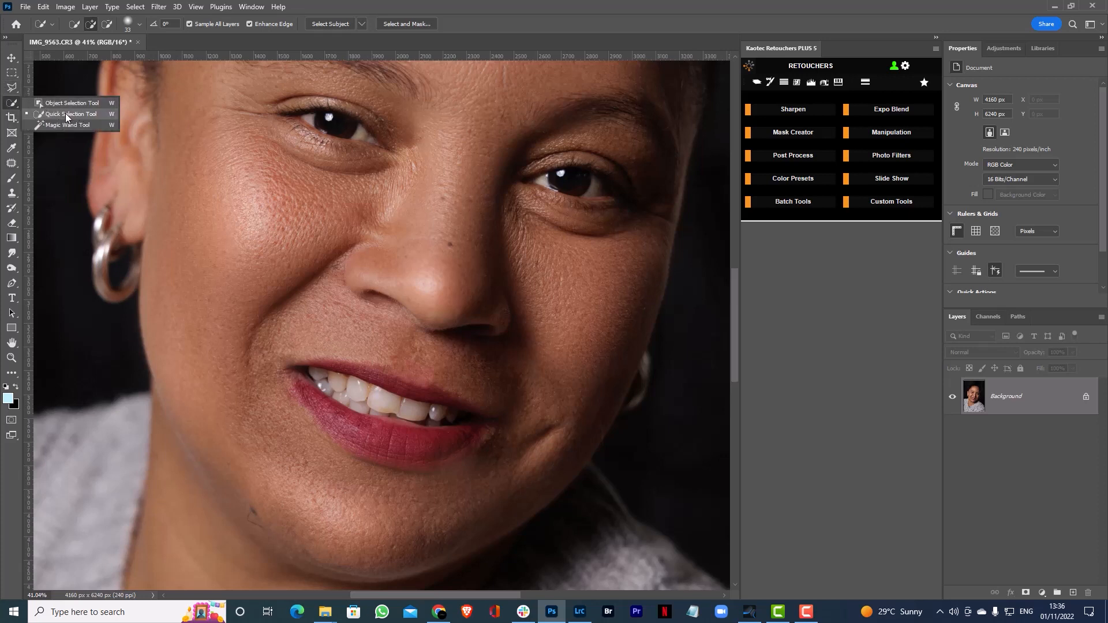
pyautogui.click(66, 117)
pyautogui.moveTo(385, 402); pyautogui.dragTo(407, 402)
pyautogui.moveTo(305, 370)
pyautogui.mouseDown()
pyautogui.moveTo(480, 421)
pyautogui.moveTo(399, 412)
pyautogui.mouseUp()
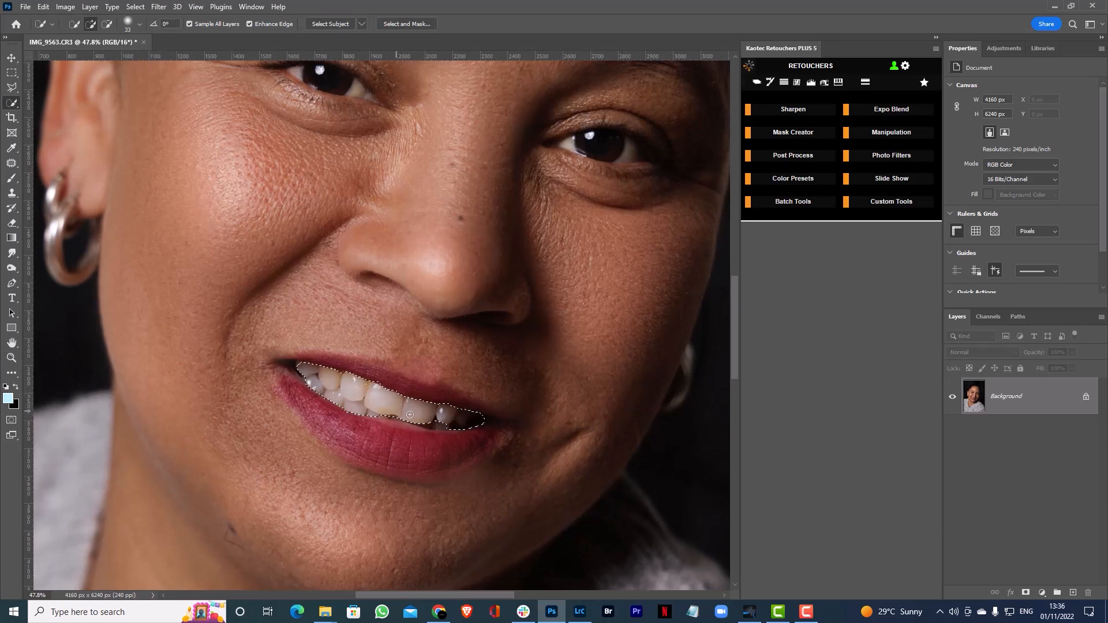
# Refine the teeth selection by adding the missed edges and subtracting the spill over the upper lip near the mouth corner
pyautogui.moveTo(441, 420); pyautogui.dragTo(431, 421)
pyautogui.click(301, 373)
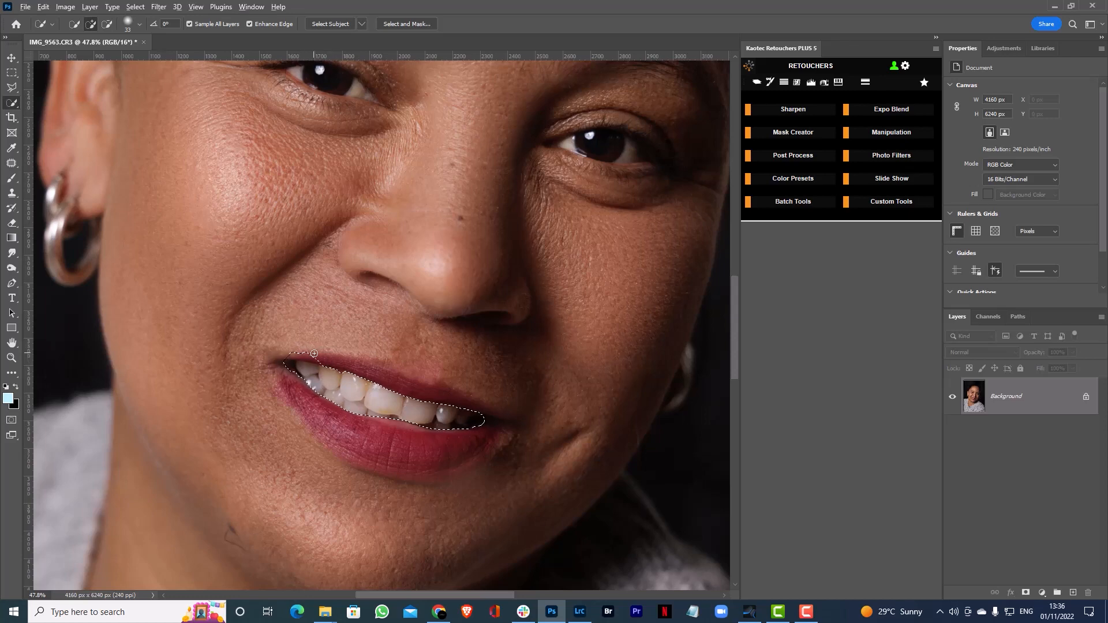
pyautogui.press('z')
pyautogui.moveTo(424, 415)
pyautogui.mouseDown()
pyautogui.moveTo(355, 409)
pyautogui.moveTo(403, 406)
pyautogui.mouseUp()
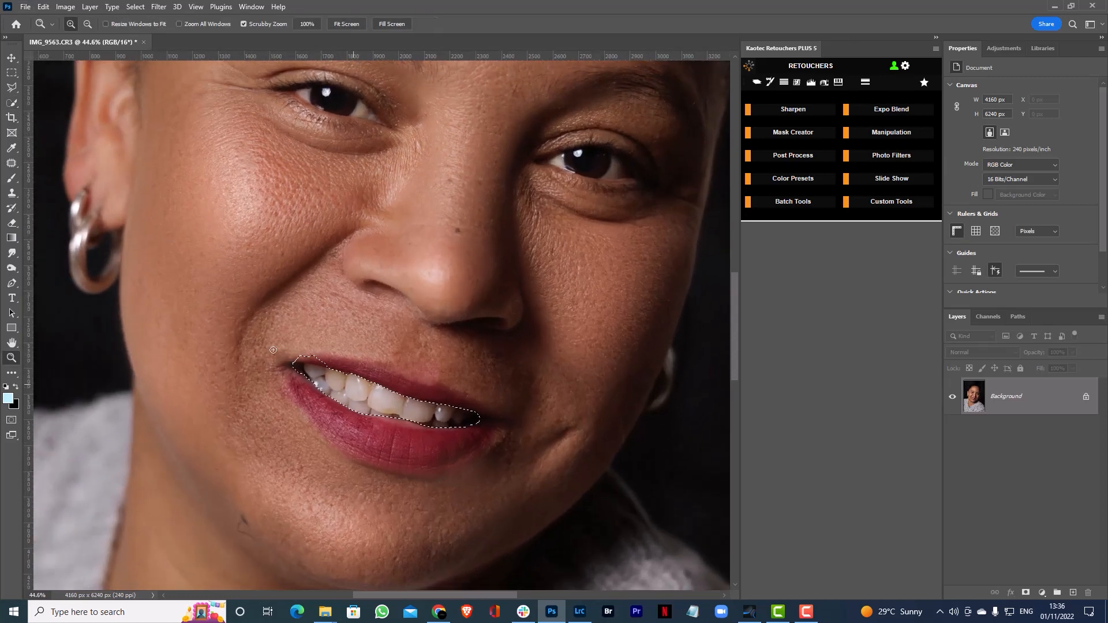
pyautogui.press('w')
pyautogui.moveTo(313, 357); pyautogui.dragTo(294, 357)
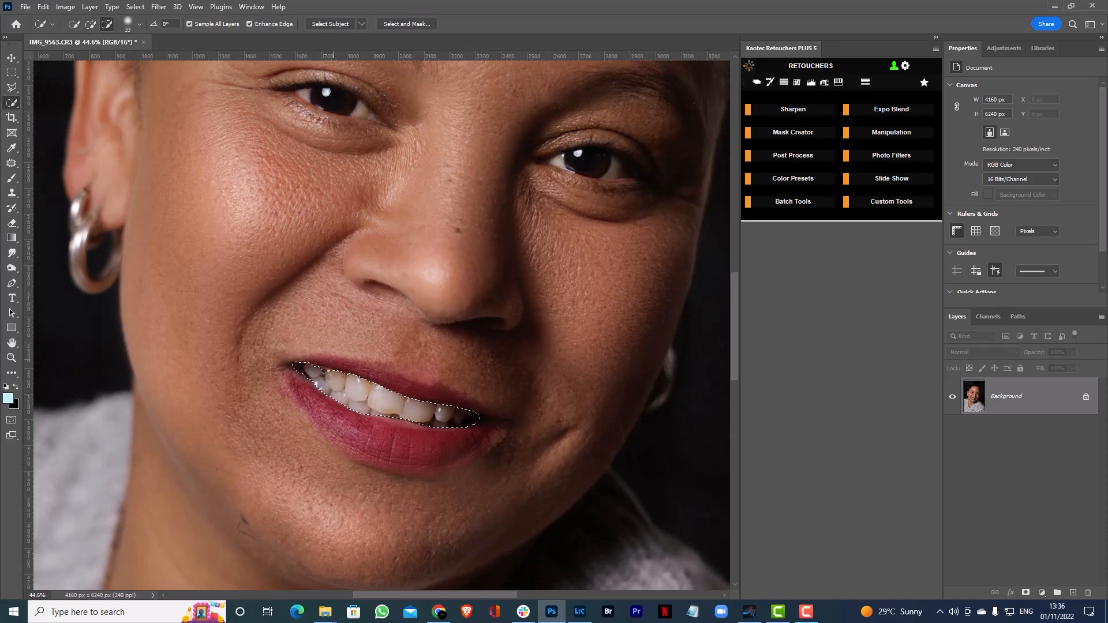
pyautogui.press('z')
pyautogui.keyDown('alt'); pyautogui.click(403, 415); pyautogui.keyUp('alt')
pyautogui.moveTo(404, 415); pyautogui.dragTo(405, 405)
pyautogui.press('w')
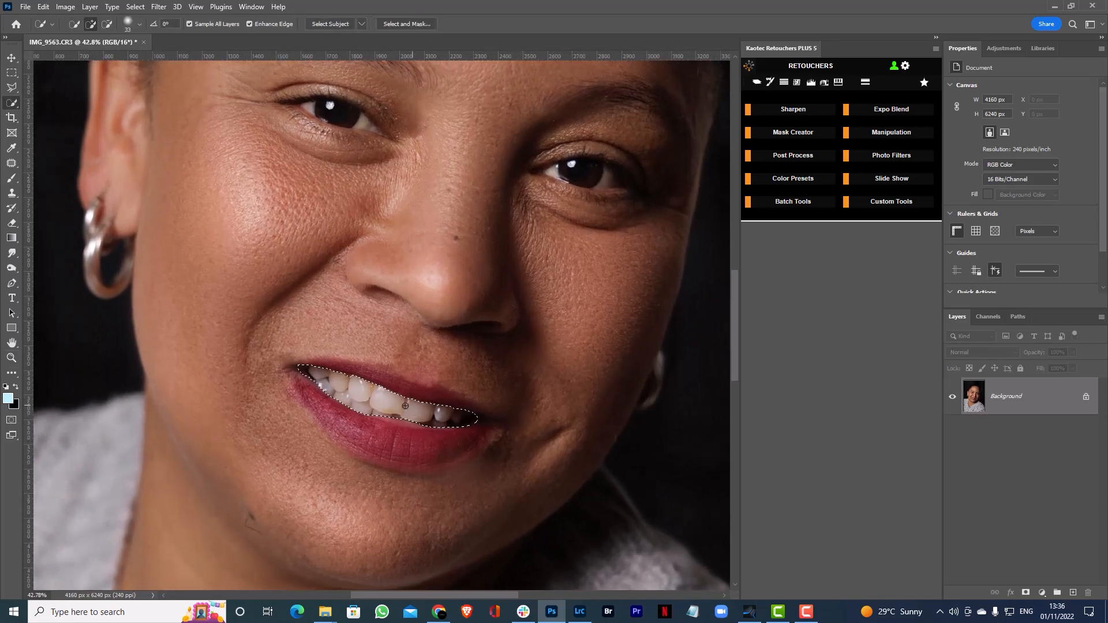
# Add a Hue/Saturation adjustment layer masked to the selected teeth and make its adjustment settings active
pyautogui.click(1042, 592)
pyautogui.click(1046, 589)
pyautogui.click(1041, 592)
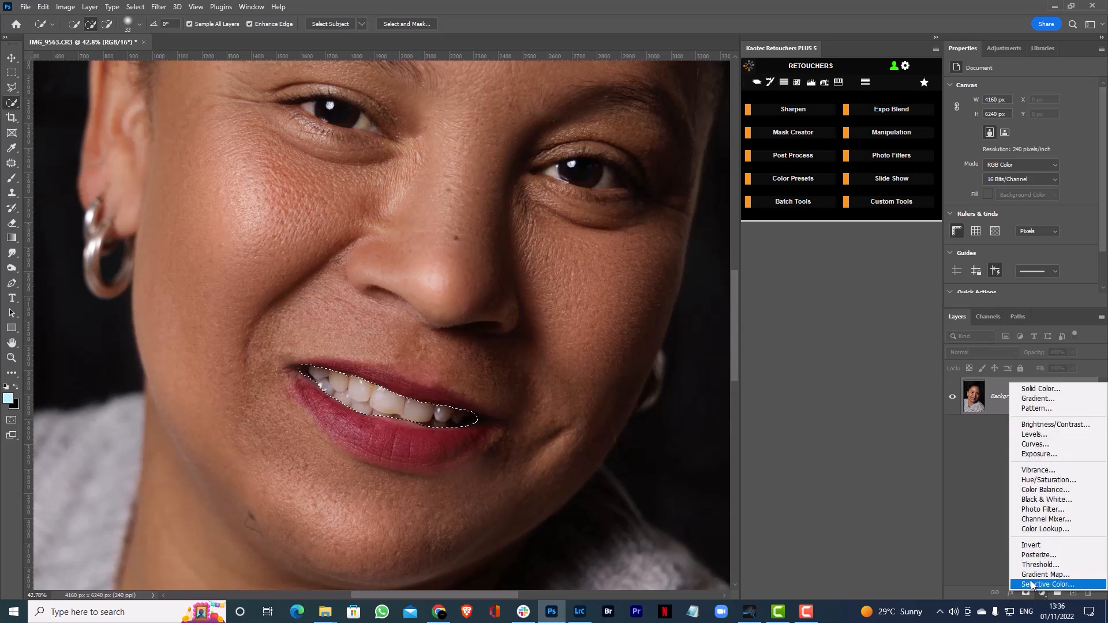
pyautogui.click(1047, 479)
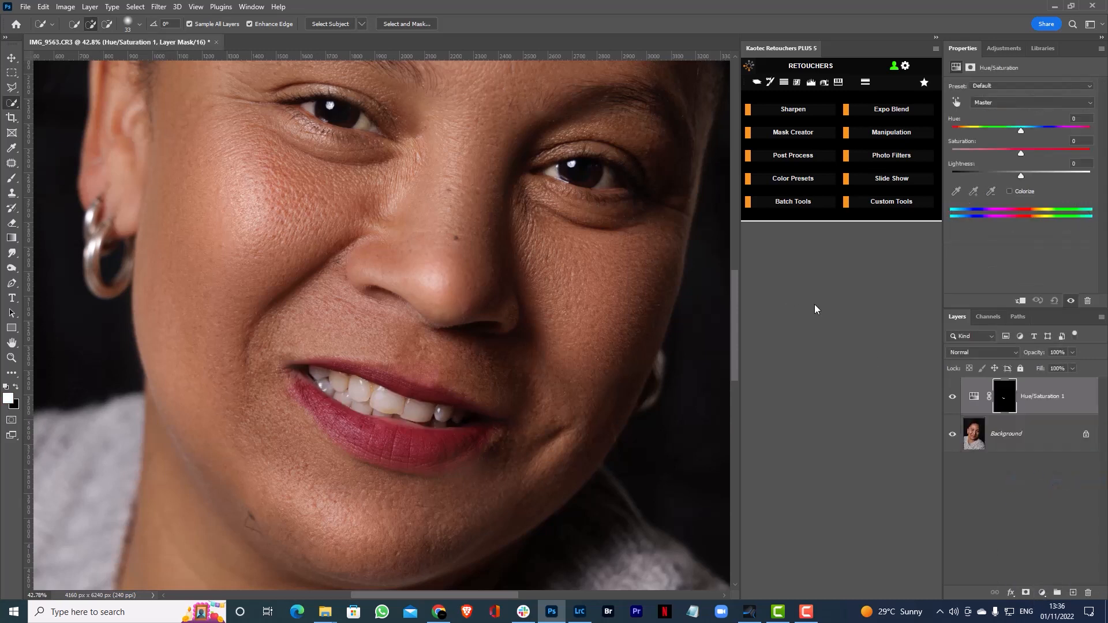
pyautogui.click(1004, 403)
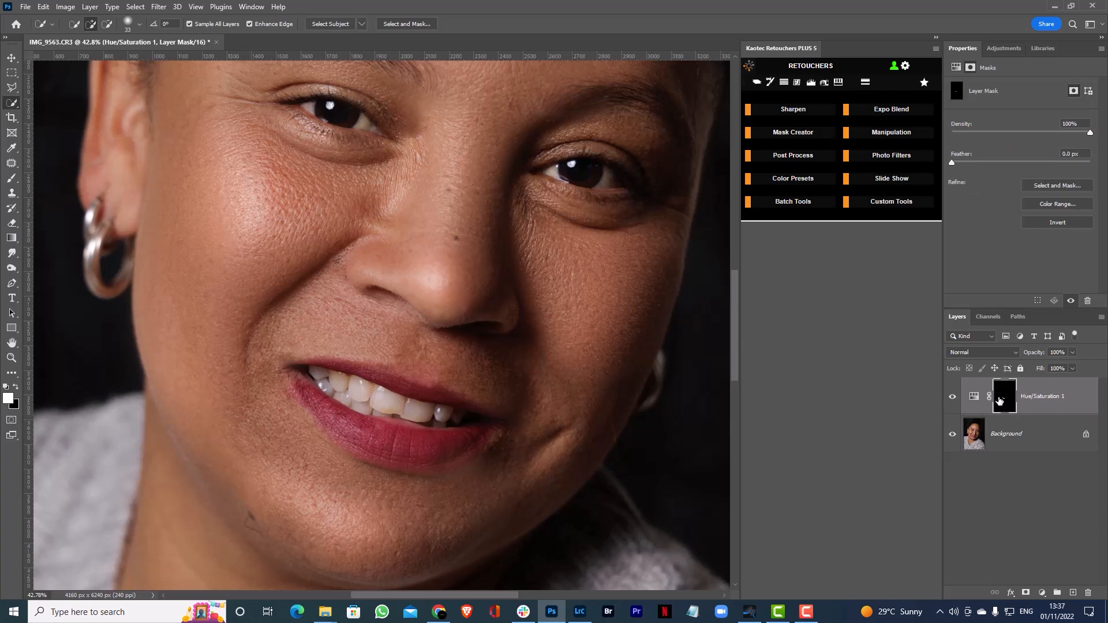
pyautogui.click(981, 406)
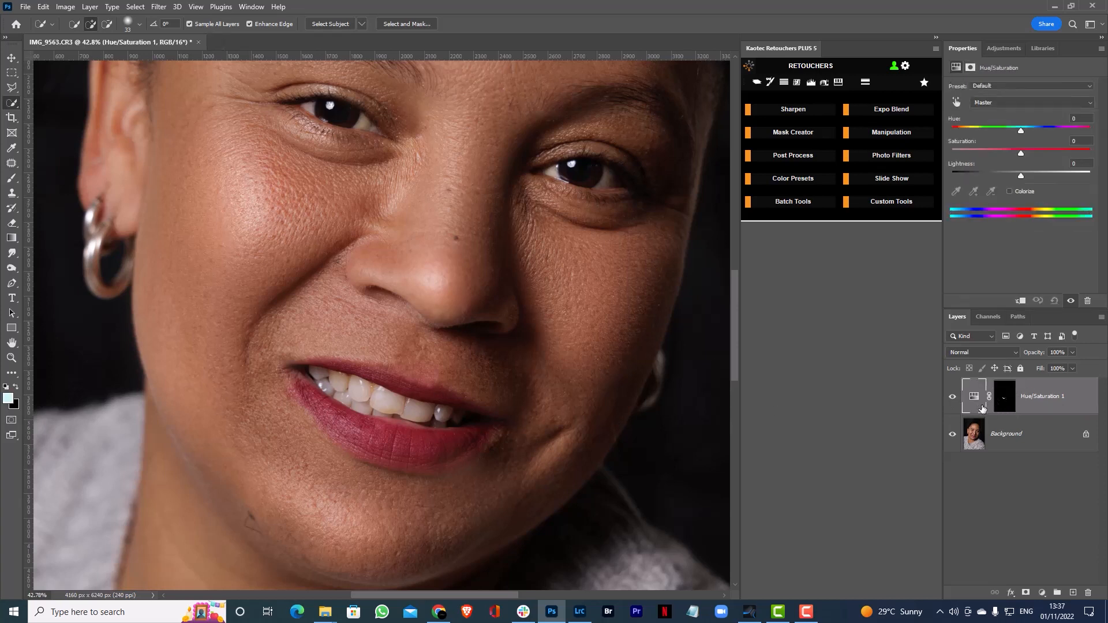
# Try different saturation levels and the Colorize option on the teeth, including hues 281 and 182 and a saturation of 43
pyautogui.moveTo(1020, 152)
pyautogui.mouseDown()
pyautogui.moveTo(969, 139)
pyautogui.moveTo(1035, 136)
pyautogui.mouseUp()
pyautogui.click(1008, 190)
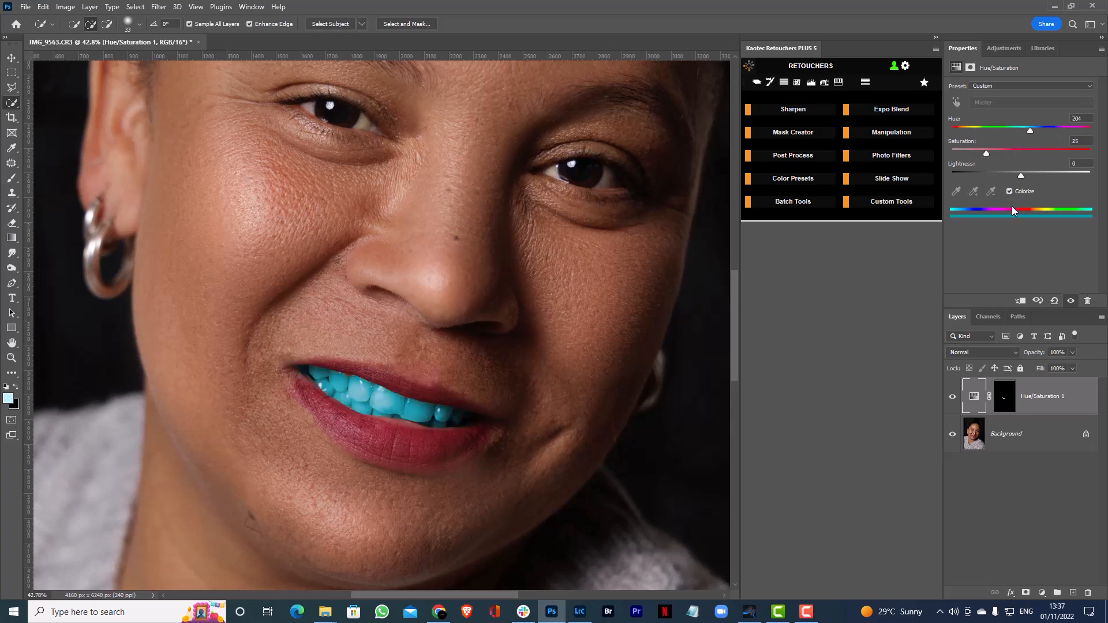
pyautogui.click(1009, 191)
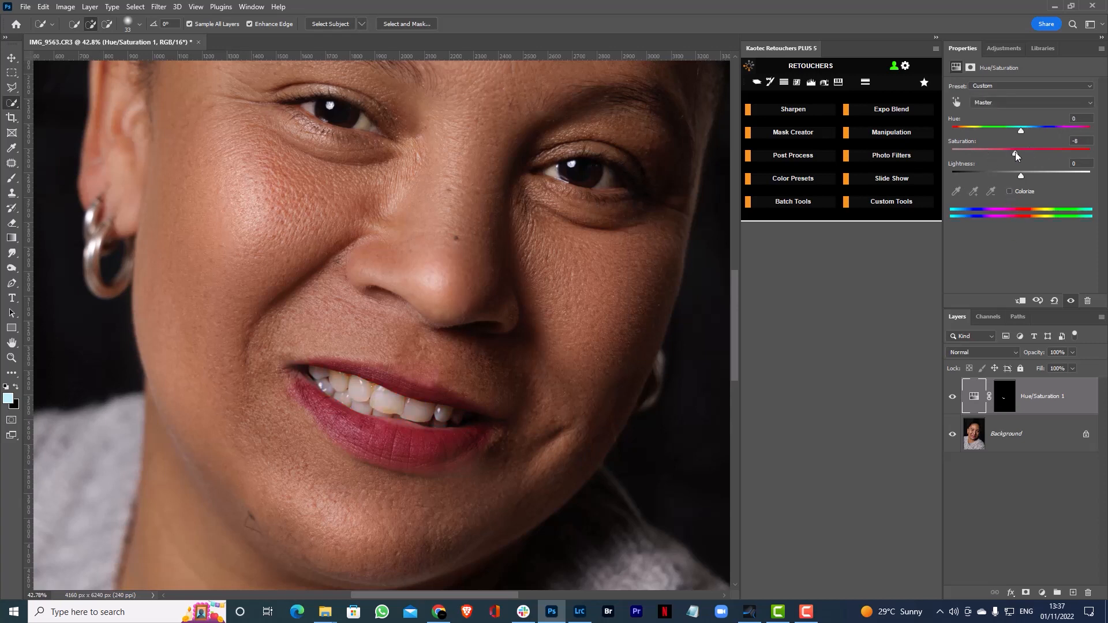
pyautogui.moveTo(1015, 152)
pyautogui.mouseDown()
pyautogui.moveTo(977, 150)
pyautogui.moveTo(1030, 175)
pyautogui.moveTo(1021, 169)
pyautogui.mouseUp()
pyautogui.moveTo(985, 153); pyautogui.dragTo(980, 150)
pyautogui.click(1010, 190)
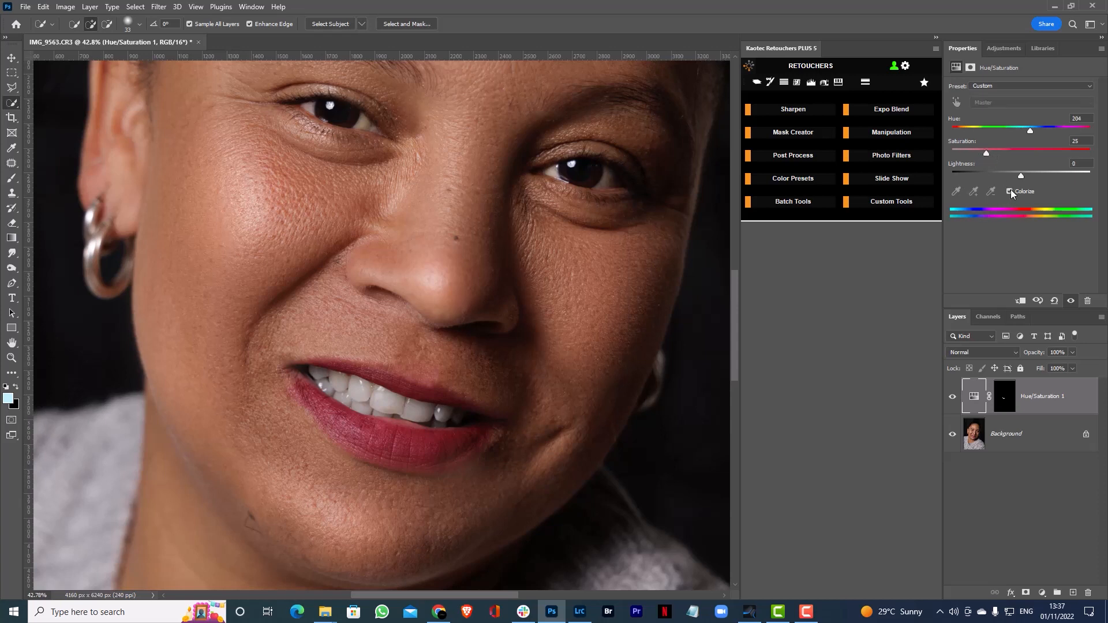
pyautogui.moveTo(1028, 131); pyautogui.dragTo(1058, 117)
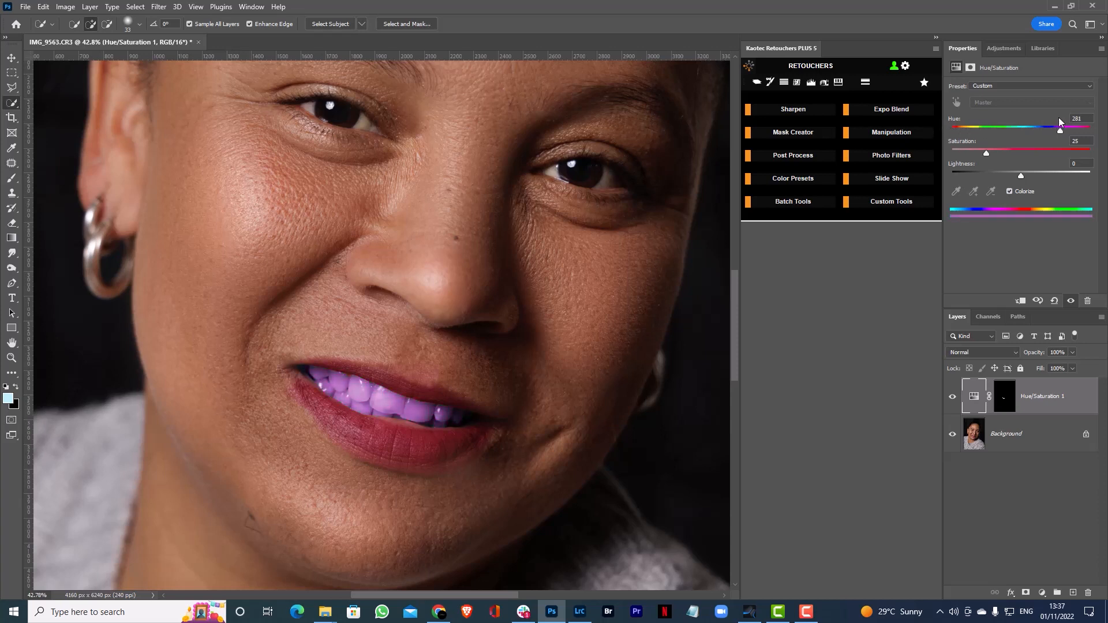
pyautogui.moveTo(986, 153); pyautogui.dragTo(1003, 132)
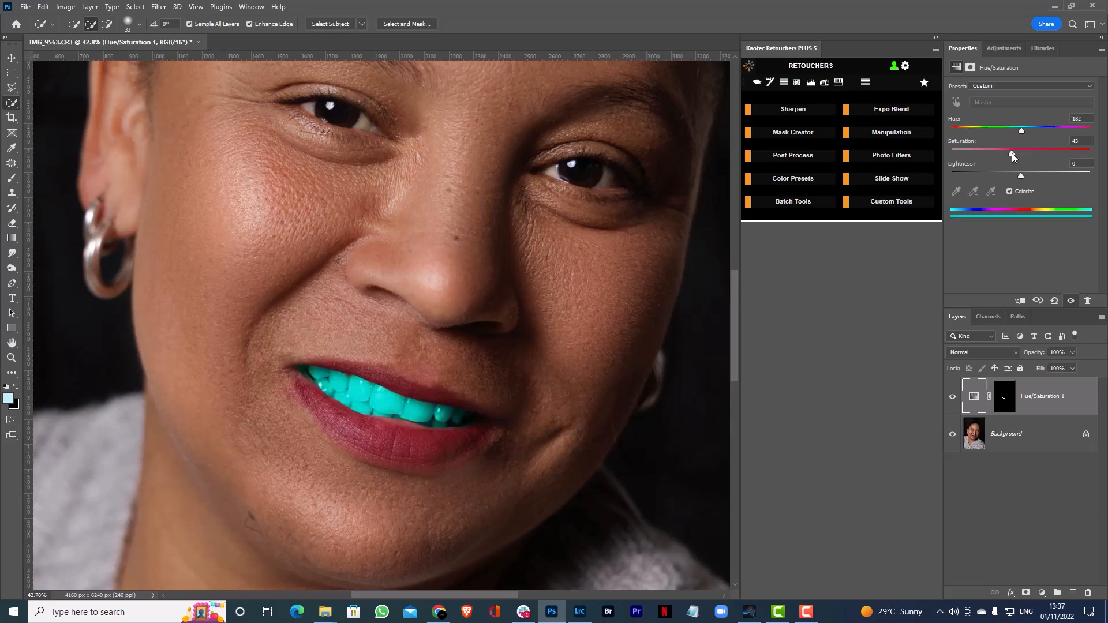
pyautogui.click(1012, 191)
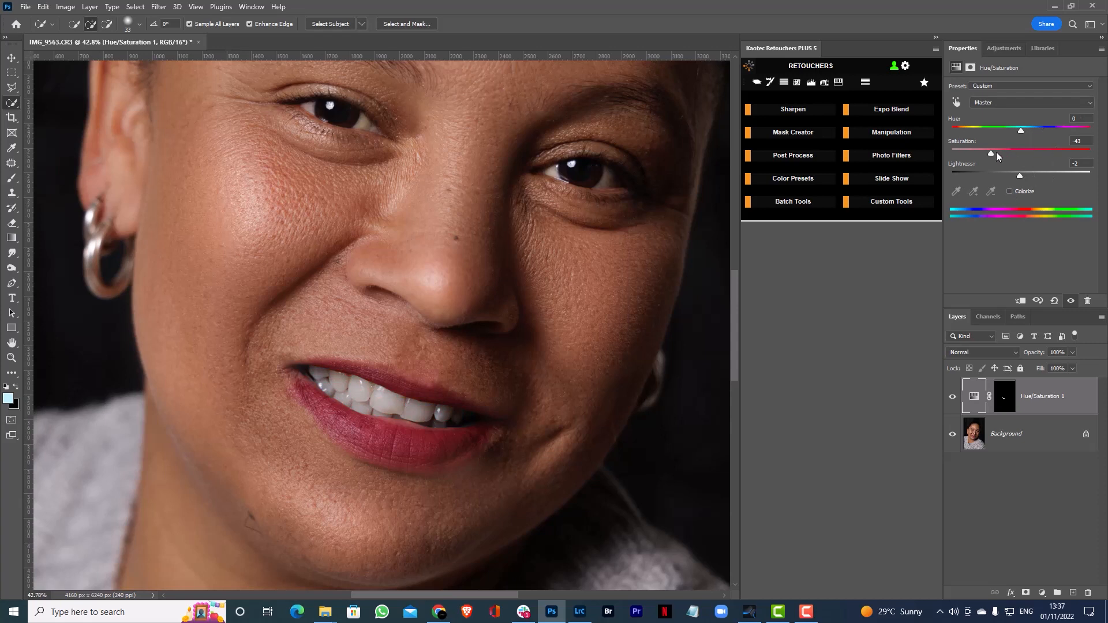
# Set the teeth adjustment to Saturation -56 and Lightness +2, and compare the teeth with and without the layer
pyautogui.moveTo(1017, 174); pyautogui.dragTo(1021, 167)
pyautogui.moveTo(1023, 172); pyautogui.dragTo(1020, 172)
pyautogui.moveTo(998, 152)
pyautogui.mouseDown()
pyautogui.moveTo(876, 146)
pyautogui.moveTo(1004, 149)
pyautogui.mouseUp()
pyautogui.moveTo(997, 150); pyautogui.dragTo(986, 147)
pyautogui.click(952, 398)
pyautogui.click(952, 398)
pyautogui.click(952, 398)
pyautogui.click(953, 398)
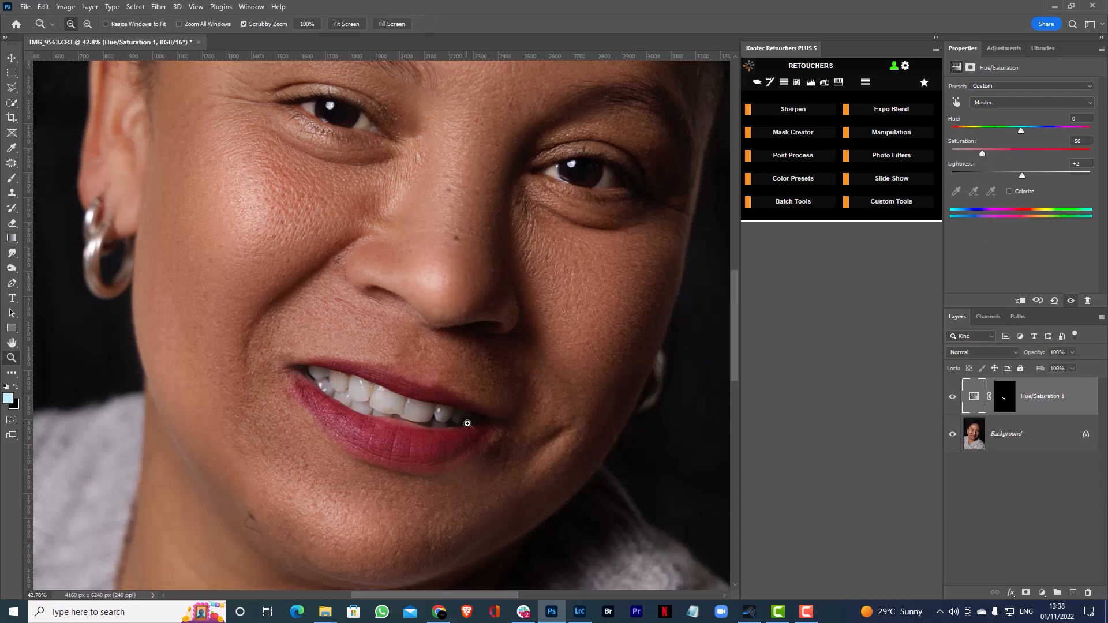
# Clean up the Hue/Saturation layer mask with the Brush tool, painting black around the mouth corners and lip edges
pyautogui.scroll(-5, 479, 439)
pyautogui.scroll(3, 477, 430)
pyautogui.scroll(2, 477, 430)
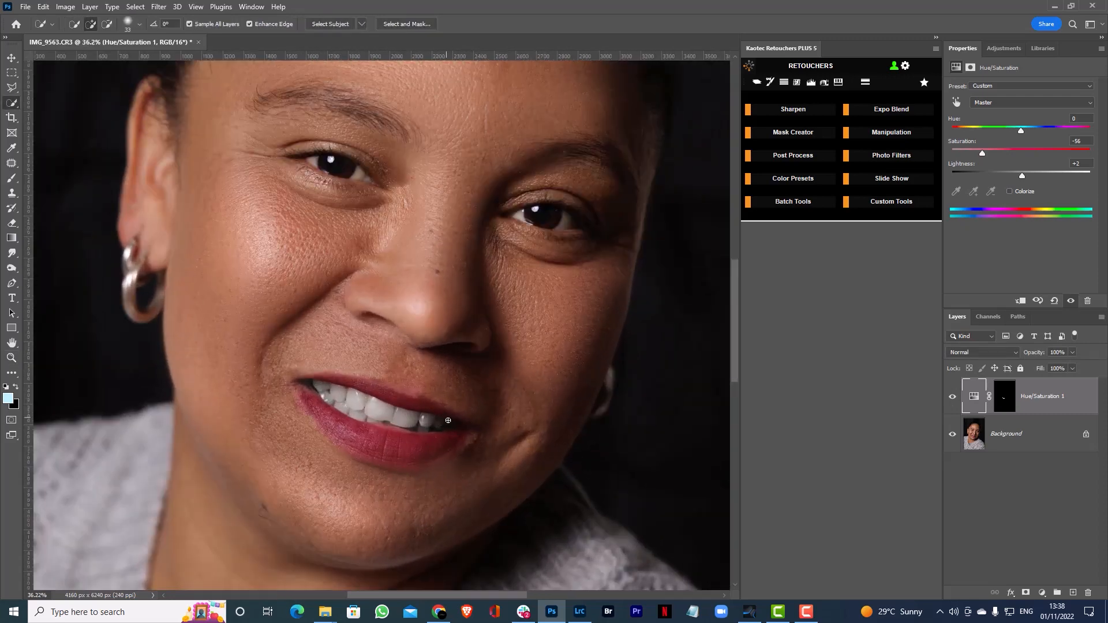
pyautogui.scroll(5, 378, 407)
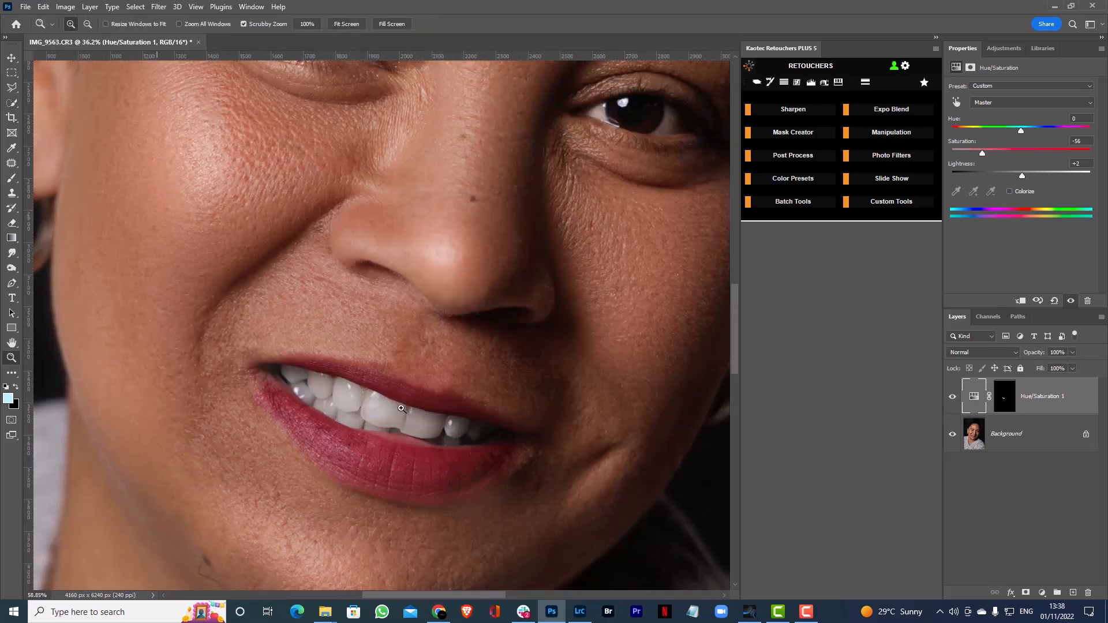
pyautogui.click(1006, 398)
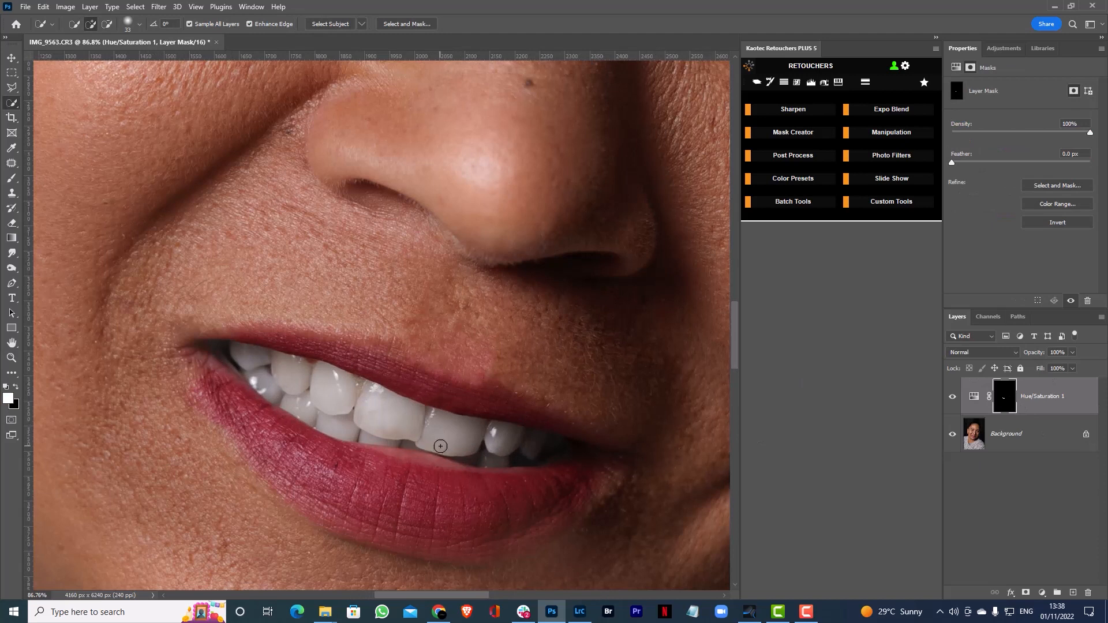
pyautogui.press('b')
pyautogui.moveTo(203, 373); pyautogui.dragTo(168, 374)
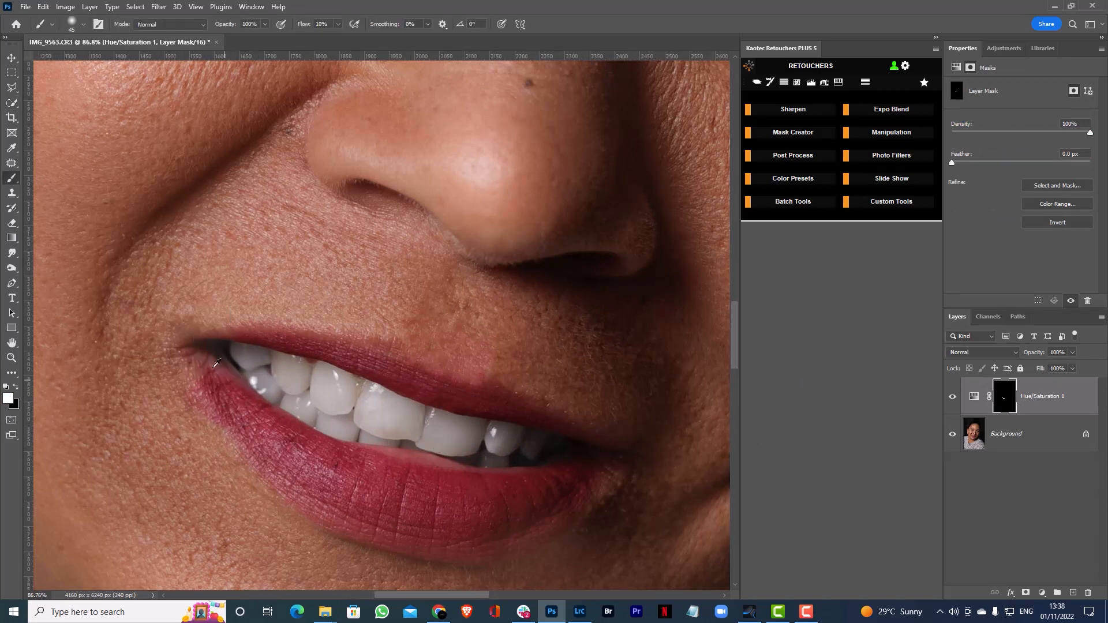
pyautogui.moveTo(213, 345); pyautogui.dragTo(233, 354)
pyautogui.press('x')
pyautogui.moveTo(205, 371)
pyautogui.mouseDown()
pyautogui.moveTo(225, 386)
pyautogui.moveTo(202, 353)
pyautogui.moveTo(213, 313)
pyautogui.moveTo(232, 379)
pyautogui.mouseUp()
pyautogui.moveTo(612, 446)
pyautogui.mouseDown()
pyautogui.moveTo(577, 455)
pyautogui.moveTo(586, 436)
pyautogui.moveTo(552, 476)
pyautogui.moveTo(579, 466)
pyautogui.moveTo(488, 486)
pyautogui.moveTo(563, 487)
pyautogui.moveTo(578, 435)
pyautogui.moveTo(493, 391)
pyautogui.moveTo(579, 453)
pyautogui.moveTo(544, 479)
pyautogui.moveTo(436, 478)
pyautogui.mouseUp()
pyautogui.moveTo(255, 375)
pyautogui.mouseDown()
pyautogui.moveTo(212, 338)
pyautogui.moveTo(218, 378)
pyautogui.moveTo(265, 423)
pyautogui.moveTo(400, 470)
pyautogui.moveTo(507, 489)
pyautogui.moveTo(626, 437)
pyautogui.moveTo(486, 388)
pyautogui.moveTo(254, 338)
pyautogui.moveTo(187, 335)
pyautogui.moveTo(227, 394)
pyautogui.moveTo(359, 457)
pyautogui.moveTo(515, 477)
pyautogui.moveTo(625, 441)
pyautogui.moveTo(565, 470)
pyautogui.moveTo(562, 455)
pyautogui.moveTo(574, 455)
pyautogui.moveTo(450, 474)
pyautogui.moveTo(332, 443)
pyautogui.moveTo(208, 339)
pyautogui.moveTo(219, 368)
pyautogui.moveTo(193, 318)
pyautogui.moveTo(370, 351)
pyautogui.moveTo(405, 374)
pyautogui.moveTo(501, 395)
pyautogui.moveTo(584, 440)
pyautogui.moveTo(599, 462)
pyautogui.moveTo(466, 476)
pyautogui.moveTo(362, 460)
pyautogui.moveTo(257, 420)
pyautogui.moveTo(193, 334)
pyautogui.moveTo(253, 410)
pyautogui.moveTo(388, 477)
pyautogui.moveTo(402, 401)
pyautogui.mouseUp()
# Reduce the Hue/Saturation layer's fill to about 67% and toggle its visibility to compare the teeth before and after
pyautogui.scroll(-10, 402, 401)
pyautogui.keyDown('ctrl'); pyautogui.click(405, 468); pyautogui.keyUp('ctrl')
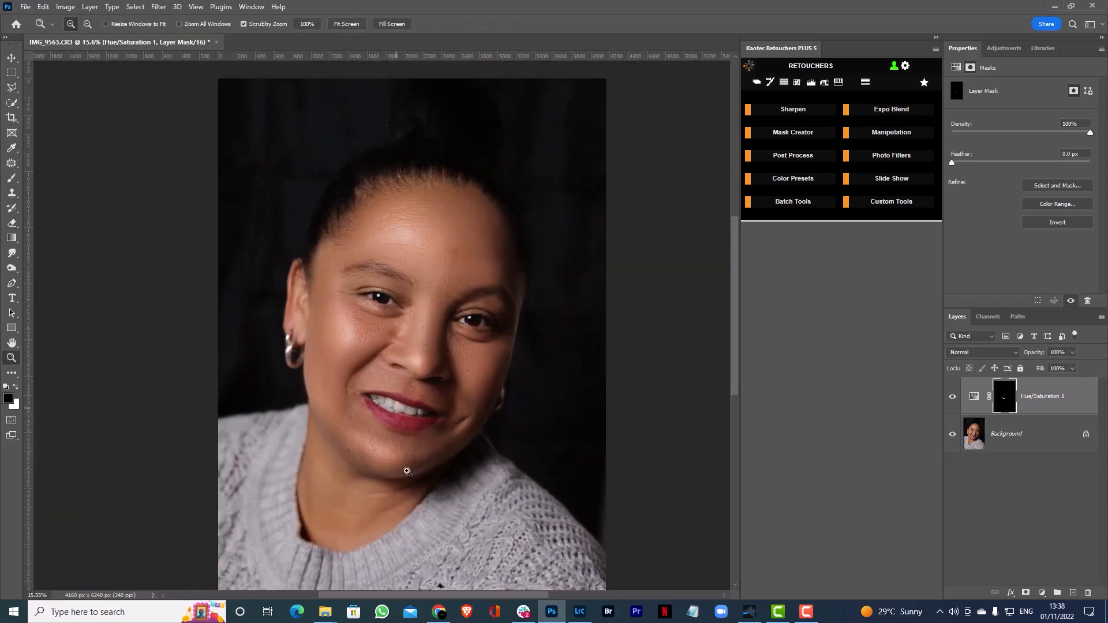
pyautogui.moveTo(405, 444); pyautogui.dragTo(406, 419)
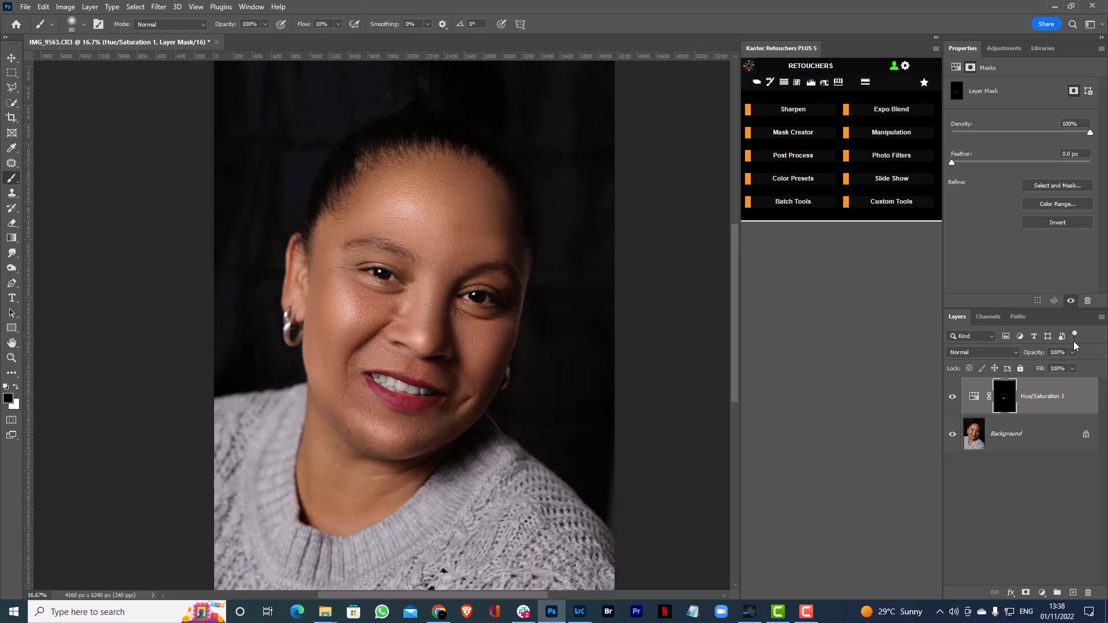
pyautogui.click(1072, 368)
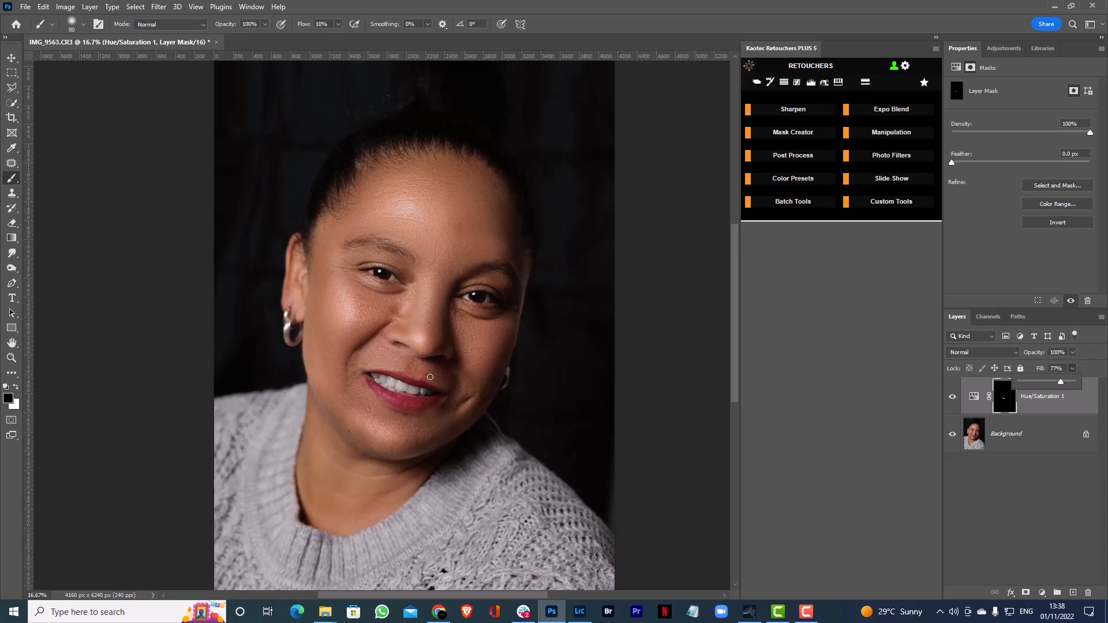
pyautogui.hotkey('ctrl', 'space')
pyautogui.moveTo(414, 386); pyautogui.dragTo(462, 386)
pyautogui.click(1072, 368)
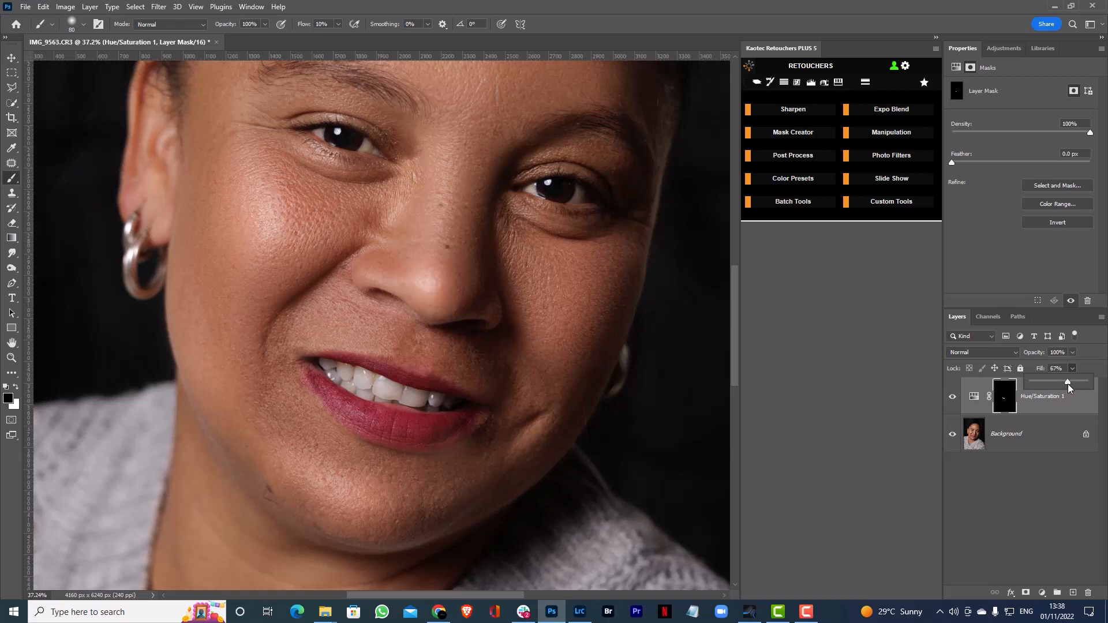
pyautogui.moveTo(1065, 386); pyautogui.dragTo(1064, 385)
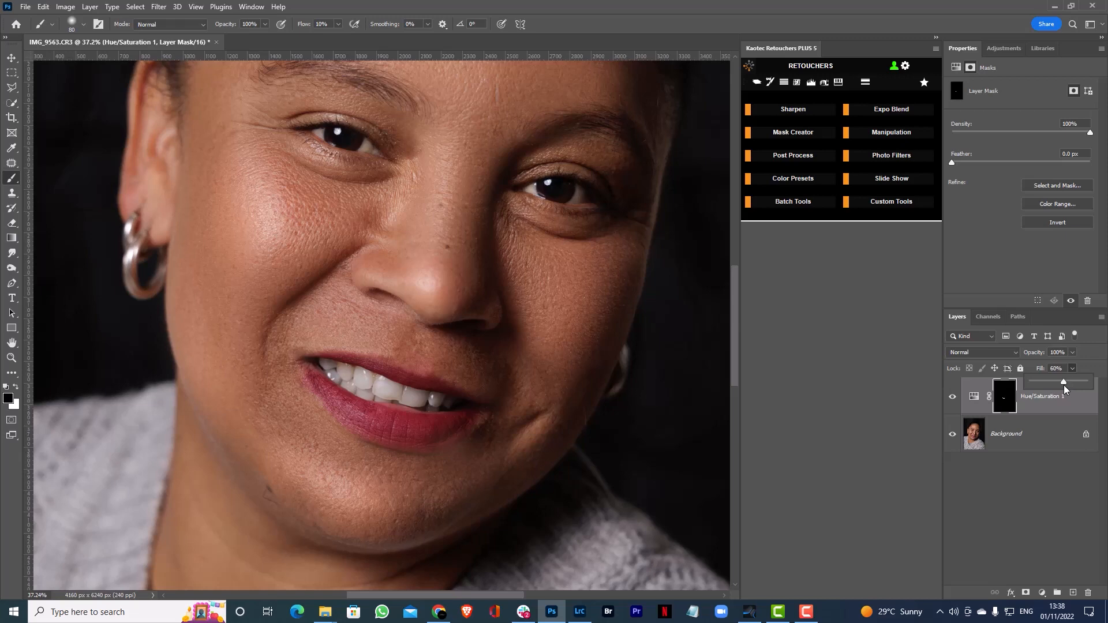
pyautogui.click(952, 397)
pyautogui.click(953, 397)
pyautogui.click(953, 397)
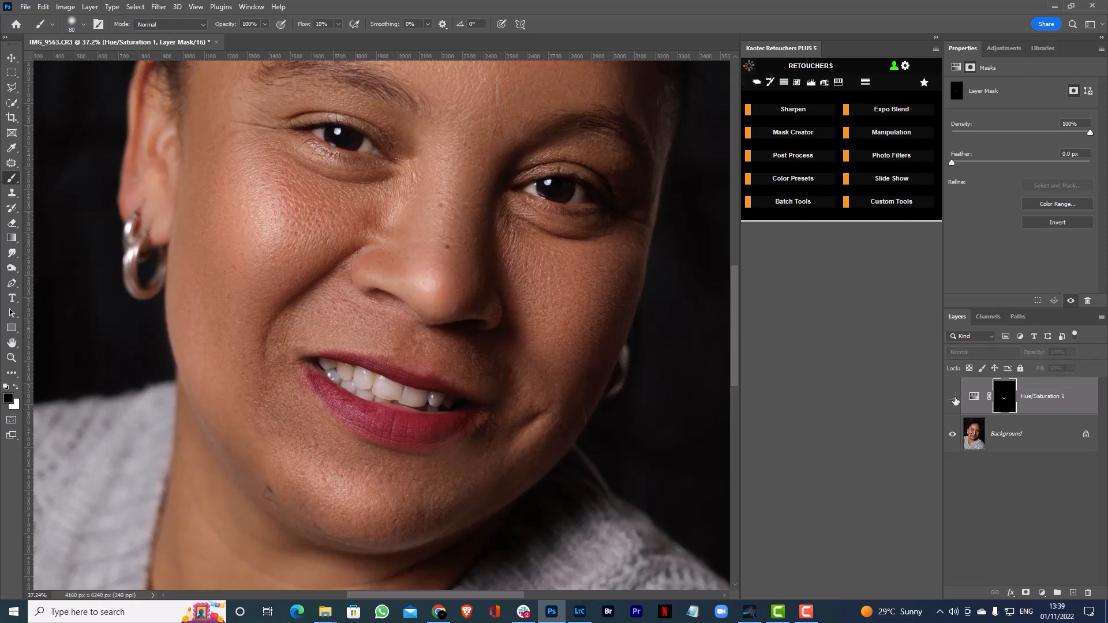
# Show the Hue/Saturation layer again and check the whitened teeth against the whole face
pyautogui.click(953, 398)
pyautogui.hotkey('ctrl', 'space')
pyautogui.moveTo(444, 424); pyautogui.dragTo(418, 408)
pyautogui.hotkey('ctrl', 'space')
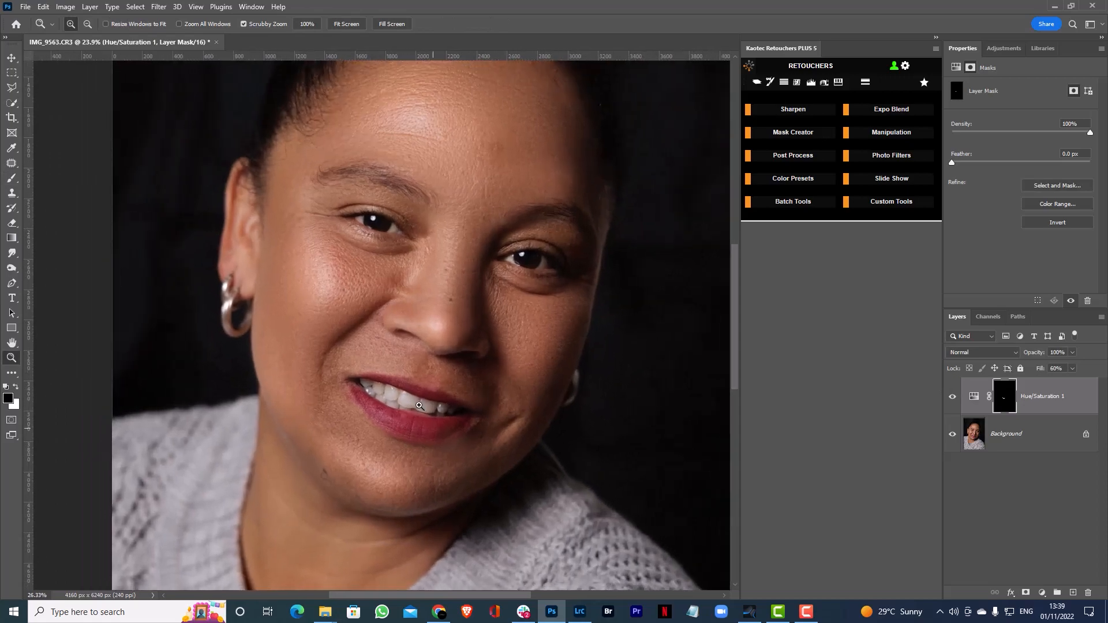
# Merge the adjustment into the Background and even out the large front tooth's discoloured lower edge with the Clone Stamp at 15% flow
pyautogui.click(758, 83)
pyautogui.moveTo(445, 354)
pyautogui.mouseDown()
pyautogui.moveTo(463, 391)
pyautogui.moveTo(444, 404)
pyautogui.moveTo(425, 411)
pyautogui.moveTo(366, 388)
pyautogui.moveTo(413, 398)
pyautogui.mouseUp()
pyautogui.press('s')
pyautogui.keyDown('alt'); pyautogui.click(385, 382); pyautogui.keyUp('alt')
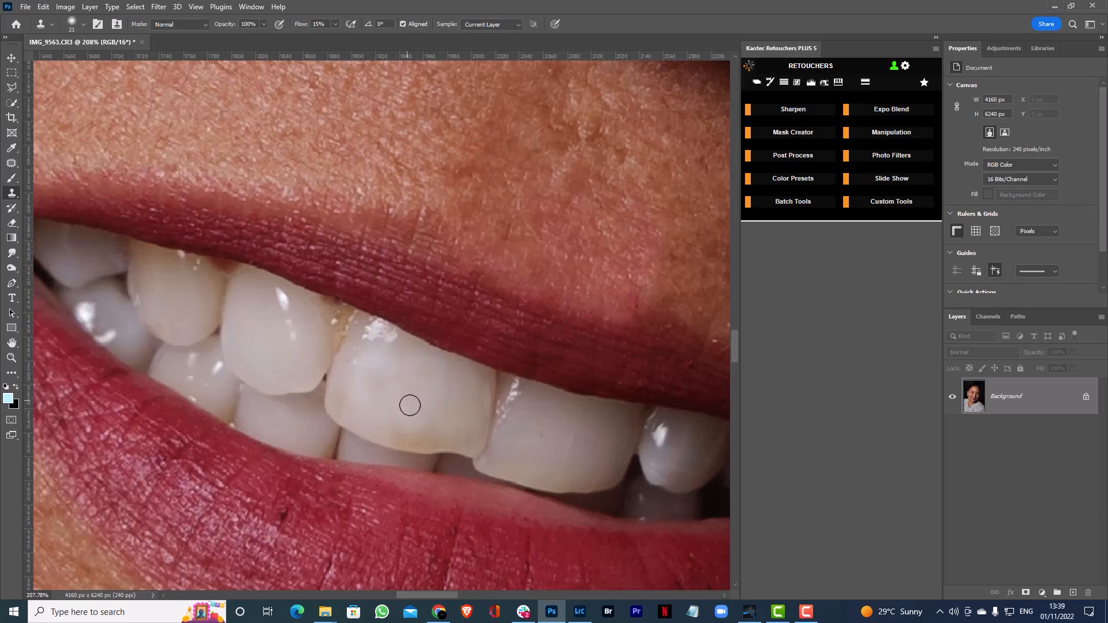
pyautogui.moveTo(357, 367)
pyautogui.mouseDown()
pyautogui.moveTo(352, 394)
pyautogui.moveTo(353, 371)
pyautogui.moveTo(344, 386)
pyautogui.moveTo(349, 413)
pyautogui.moveTo(403, 432)
pyautogui.moveTo(442, 430)
pyautogui.moveTo(413, 436)
pyautogui.moveTo(425, 437)
pyautogui.moveTo(405, 437)
pyautogui.moveTo(407, 420)
pyautogui.moveTo(447, 420)
pyautogui.moveTo(458, 405)
pyautogui.moveTo(446, 397)
pyautogui.moveTo(455, 419)
pyautogui.moveTo(426, 434)
pyautogui.moveTo(454, 434)
pyautogui.moveTo(466, 394)
pyautogui.moveTo(461, 428)
pyautogui.moveTo(436, 435)
pyautogui.moveTo(472, 438)
pyautogui.moveTo(470, 397)
pyautogui.moveTo(445, 408)
pyautogui.mouseUp()
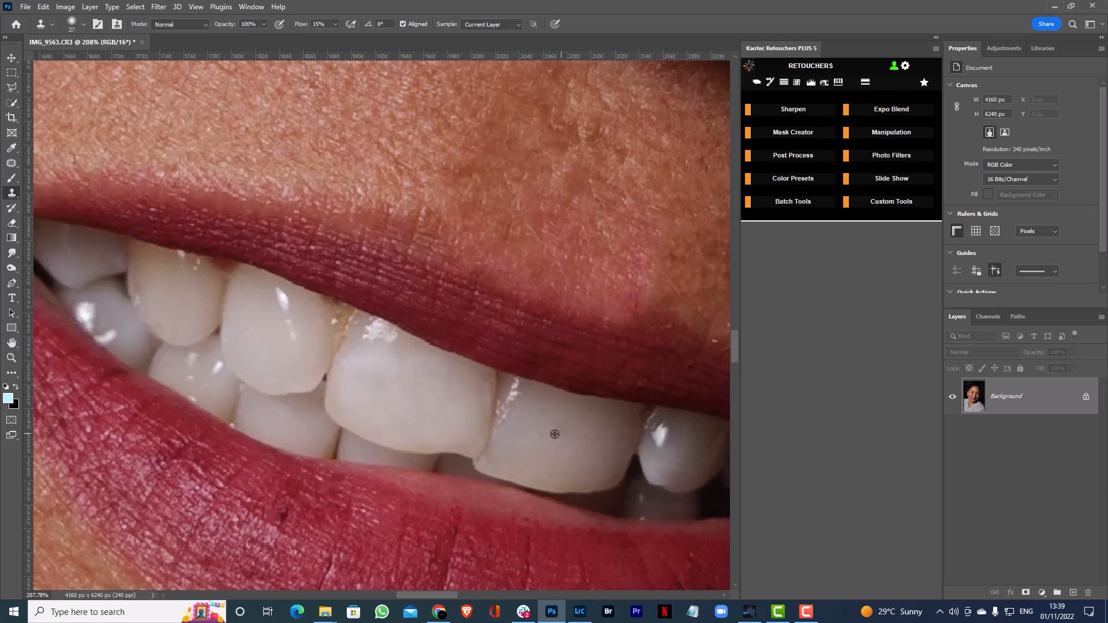
# Clone clean enamel over the uneven patches and lower edge of the neighbouring front tooth, adjusting the soft brush between 22 and 40 px
pyautogui.keyDown('alt'); pyautogui.rightClick(522, 436); pyautogui.keyUp('alt')
pyautogui.keyDown('alt'); pyautogui.rightClick(525, 431); pyautogui.keyUp('alt')
pyautogui.keyDown('alt'); pyautogui.click(528, 424); pyautogui.keyUp('alt')
pyautogui.moveTo(574, 433); pyautogui.dragTo(570, 456)
pyautogui.keyDown('alt'); pyautogui.rightClick(562, 450); pyautogui.keyUp('alt')
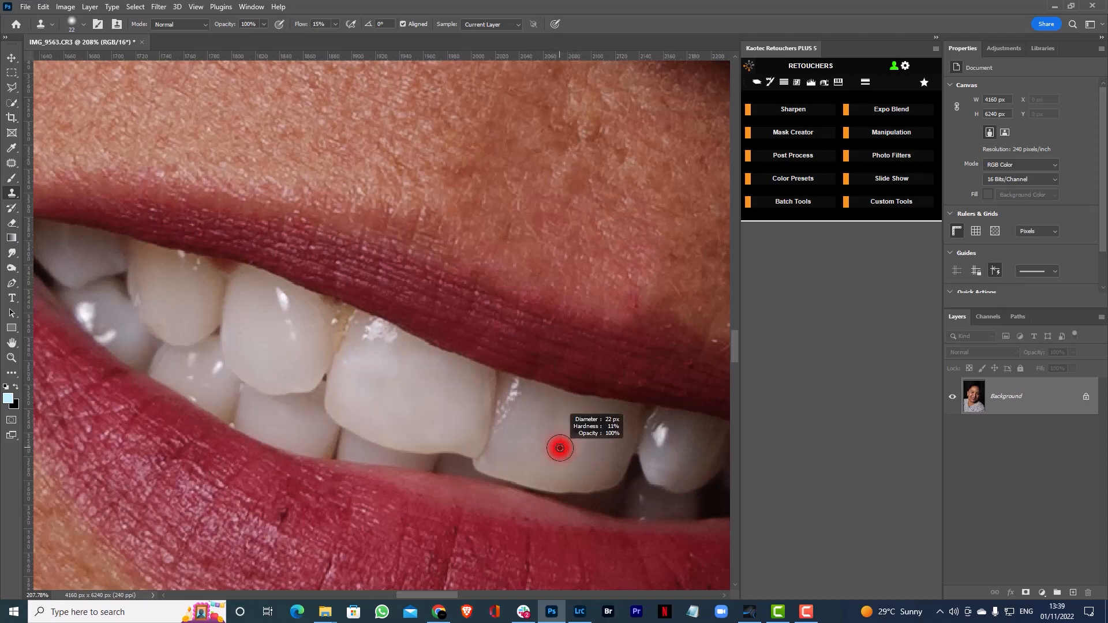
pyautogui.moveTo(602, 447); pyautogui.dragTo(596, 471)
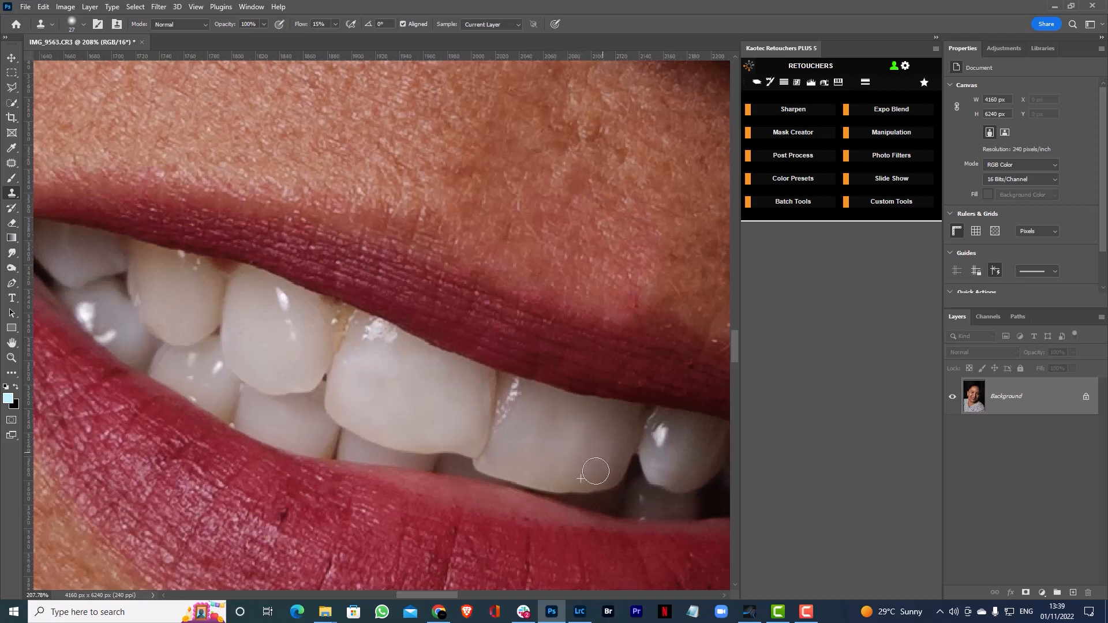
pyautogui.keyDown('alt'); pyautogui.rightClick(545, 426); pyautogui.keyUp('alt')
pyautogui.keyDown('alt'); pyautogui.click(537, 411); pyautogui.keyUp('alt')
pyautogui.moveTo(560, 410)
pyautogui.mouseDown()
pyautogui.moveTo(591, 428)
pyautogui.moveTo(597, 450)
pyautogui.moveTo(563, 439)
pyautogui.mouseUp()
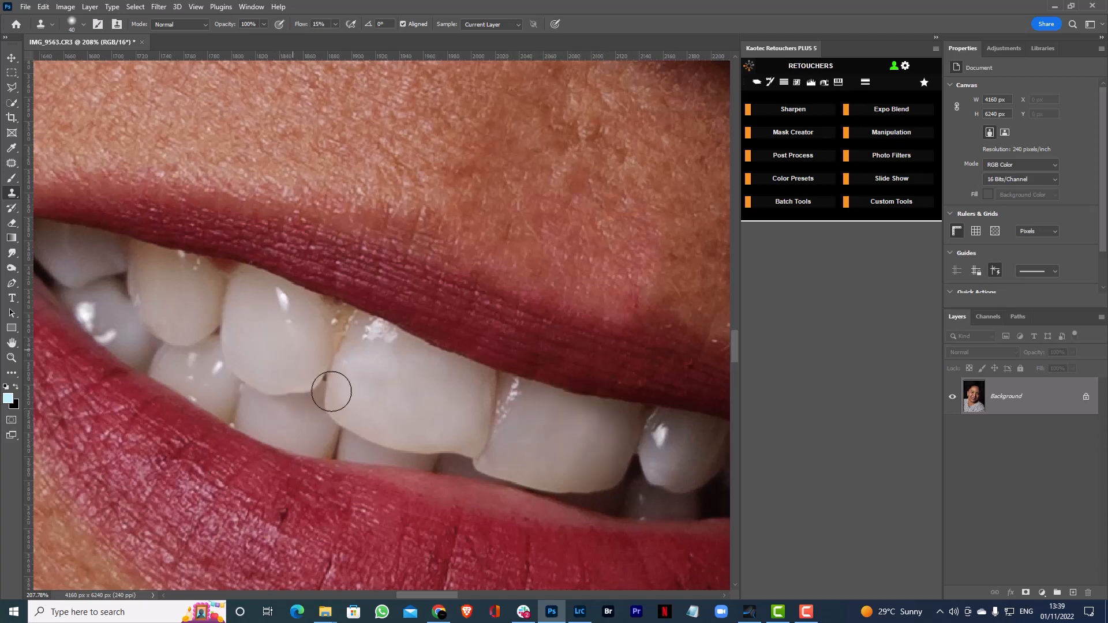
# Sample the clean tooth beside the yellowish canine and clone its lighter tone over the canine's surface and lower edge
pyautogui.moveTo(169, 275); pyautogui.dragTo(252, 304)
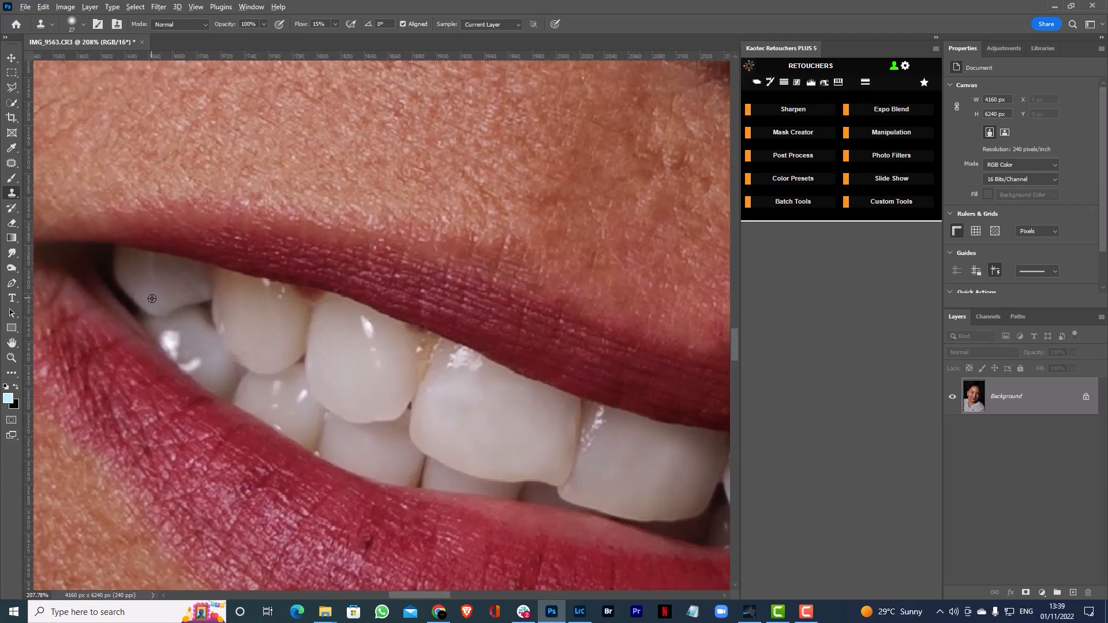
pyautogui.keyDown('alt'); pyautogui.click(361, 365); pyautogui.keyUp('alt')
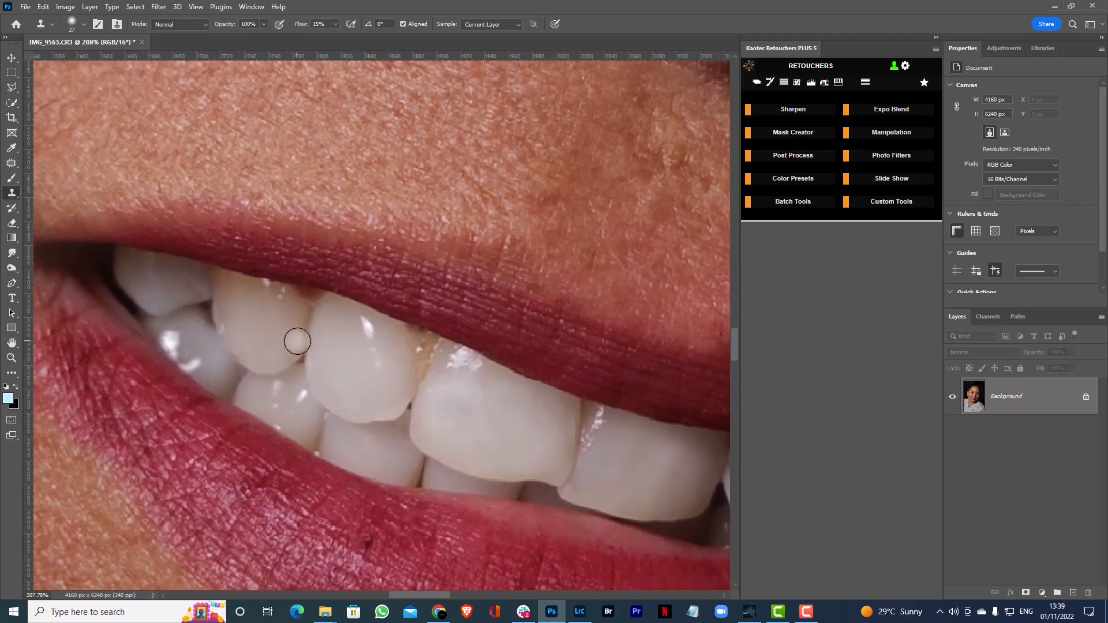
pyautogui.press(']')
pyautogui.press(']')
pyautogui.press(']')
pyautogui.moveTo(249, 309)
pyautogui.mouseDown()
pyautogui.moveTo(235, 312)
pyautogui.moveTo(247, 312)
pyautogui.mouseUp()
pyautogui.keyDown('alt'); pyautogui.click(277, 348); pyautogui.keyUp('alt')
pyautogui.moveTo(285, 357); pyautogui.dragTo(272, 358)
# Clone away the yellow stain between the upper teeth, touch up the canine, and review the full portrait
pyautogui.moveTo(431, 357); pyautogui.dragTo(416, 360)
pyautogui.press(']')
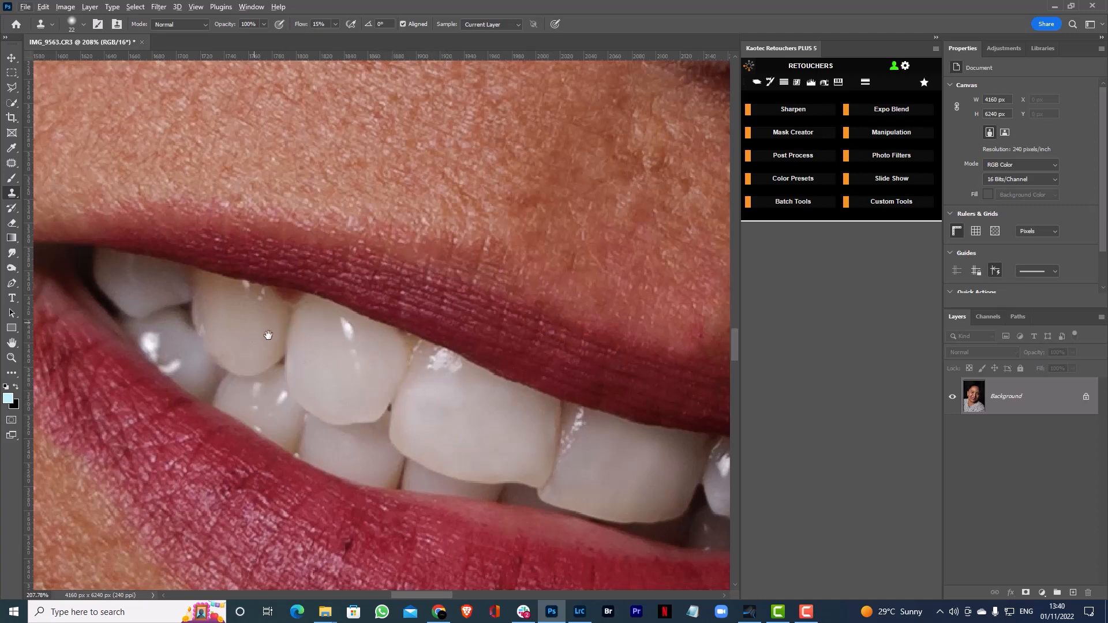
pyautogui.moveTo(248, 320); pyautogui.dragTo(168, 321)
pyautogui.moveTo(244, 326); pyautogui.dragTo(292, 344)
pyautogui.moveTo(359, 338); pyautogui.dragTo(419, 342)
pyautogui.moveTo(418, 343); pyautogui.dragTo(427, 355)
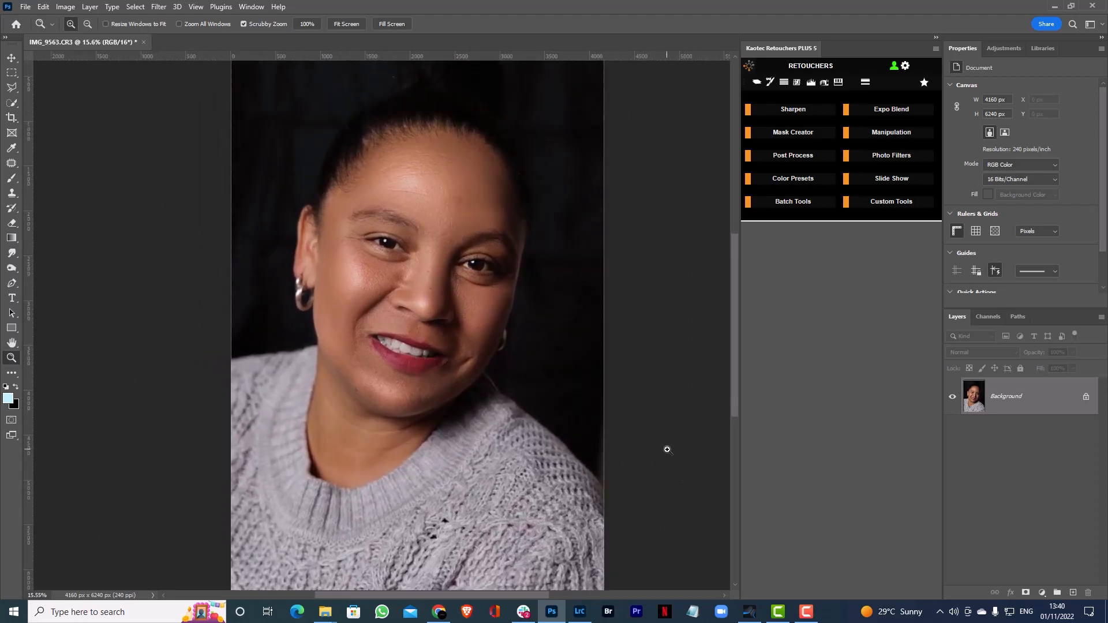